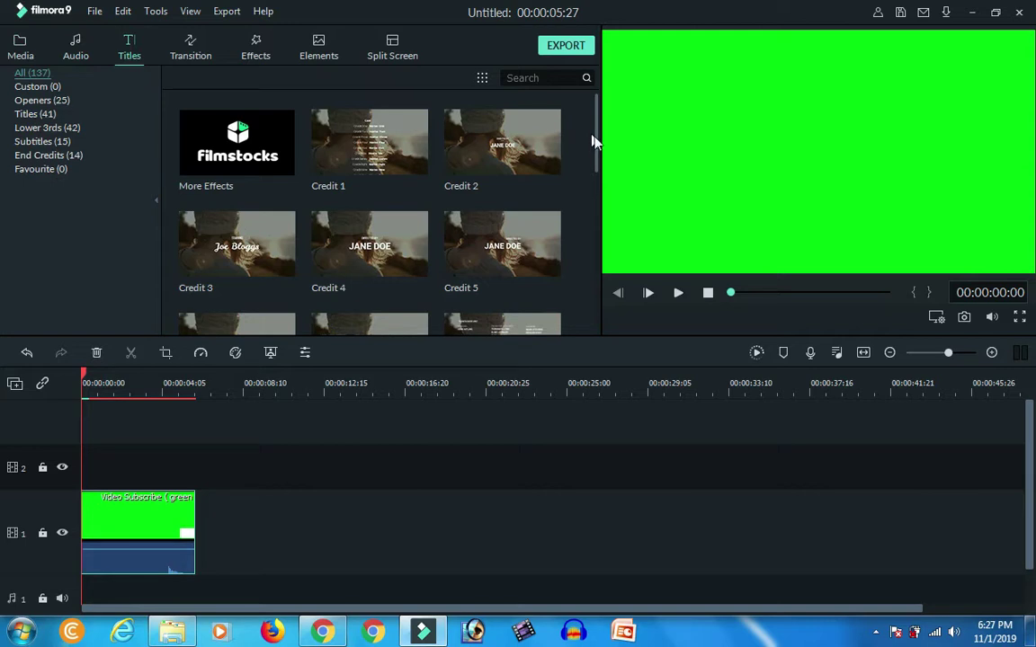
Add the Lower Third 1 title to video track 2, at the start above the green-screen subscribe clip
{"action": "scroll", "coordinate": [599, 215], "scroll_direction": "down", "scroll_amount": 3}
{"action": "left_click_drag", "start_coordinate": [603, 259], "coordinate": [599, 291]}
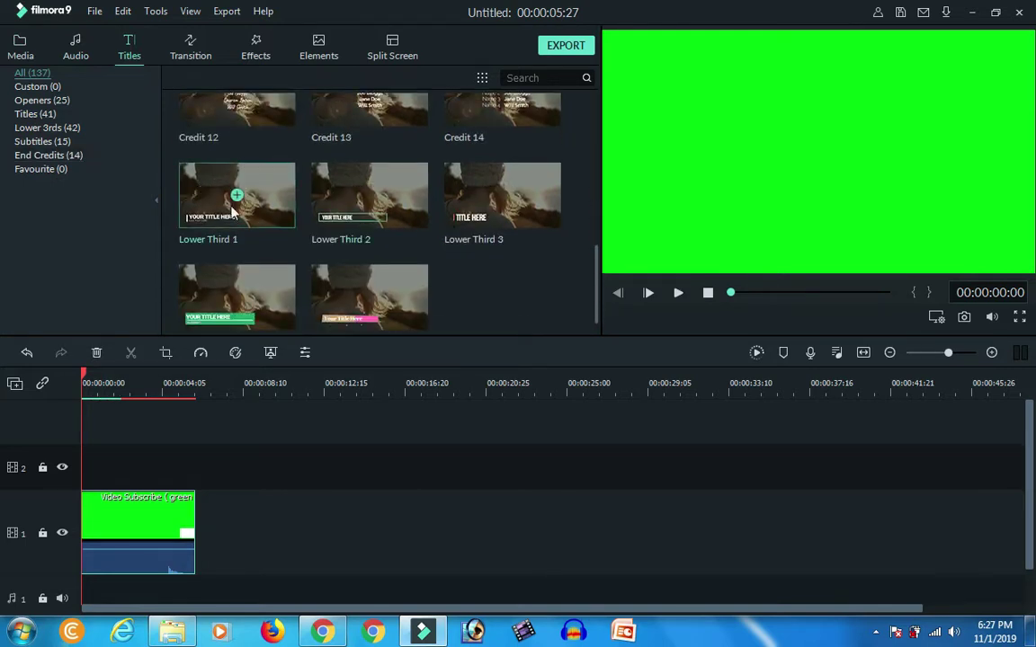
{"action": "left_click", "coordinate": [280, 202]}
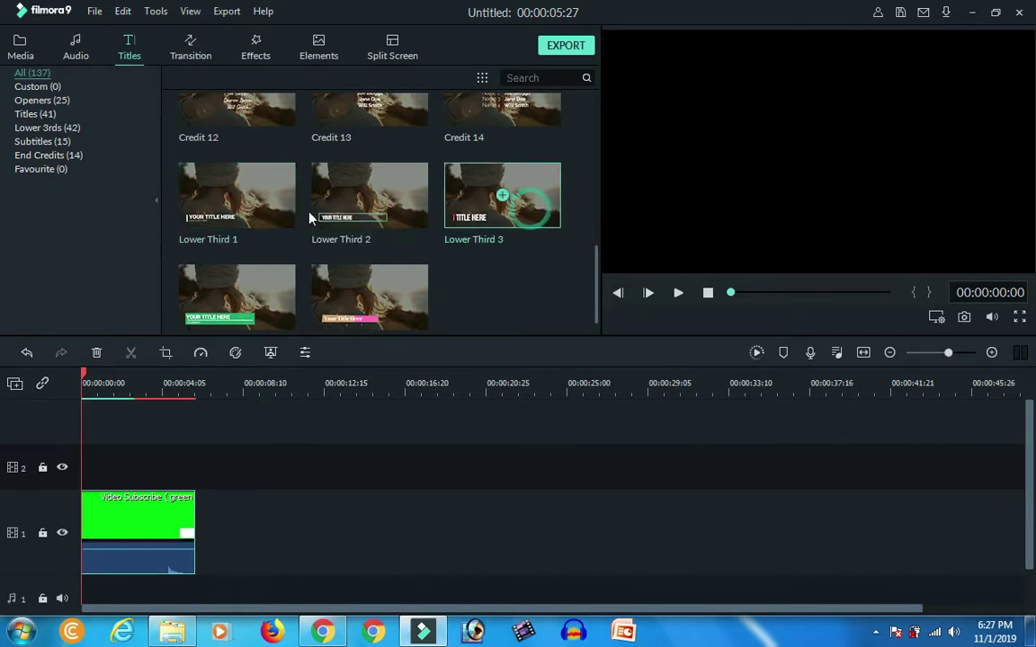
{"action": "left_click_drag", "start_coordinate": [232, 205], "coordinate": [80, 463]}
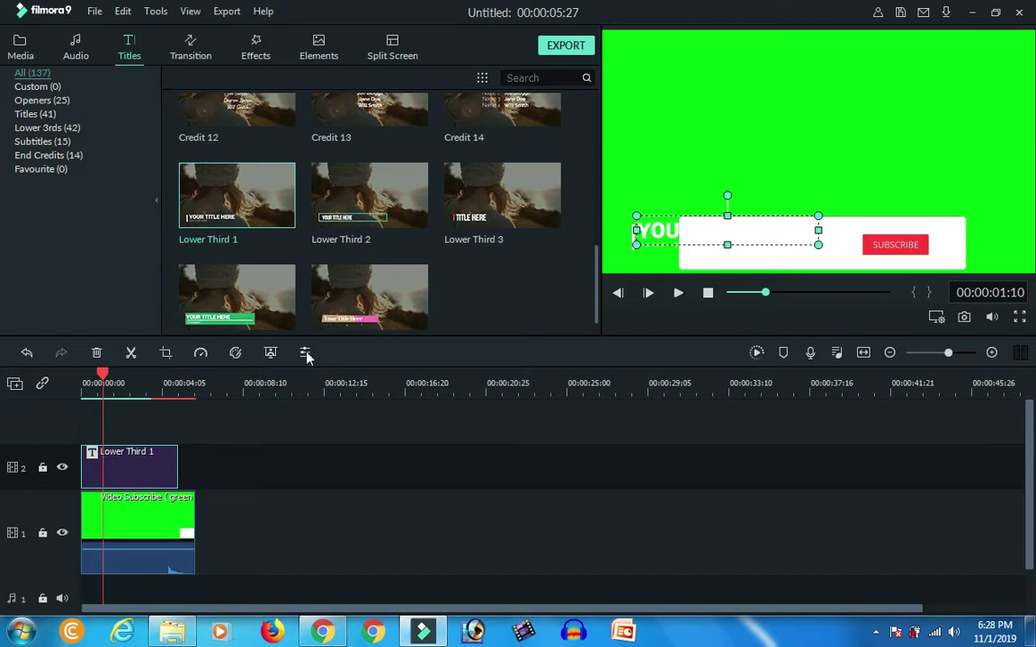
Open the Lower Third 1 title for editing and replace its main placeholder text with "Tutorial Kita"
{"action": "left_click", "coordinate": [305, 353]}
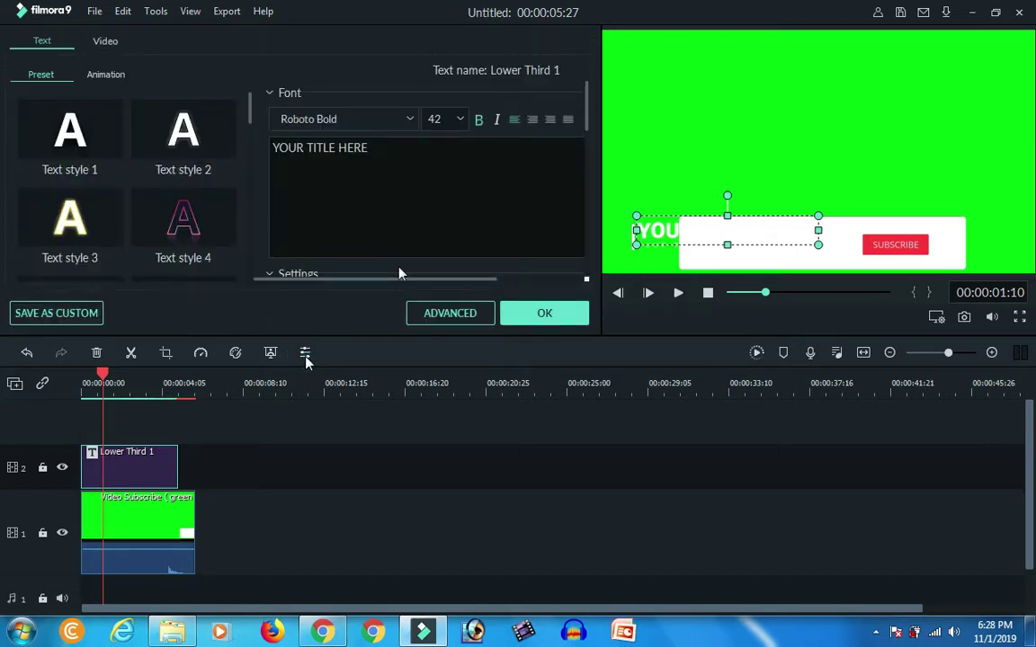
{"action": "key", "text": "ctrl+a"}
{"action": "type", "text": "T"}
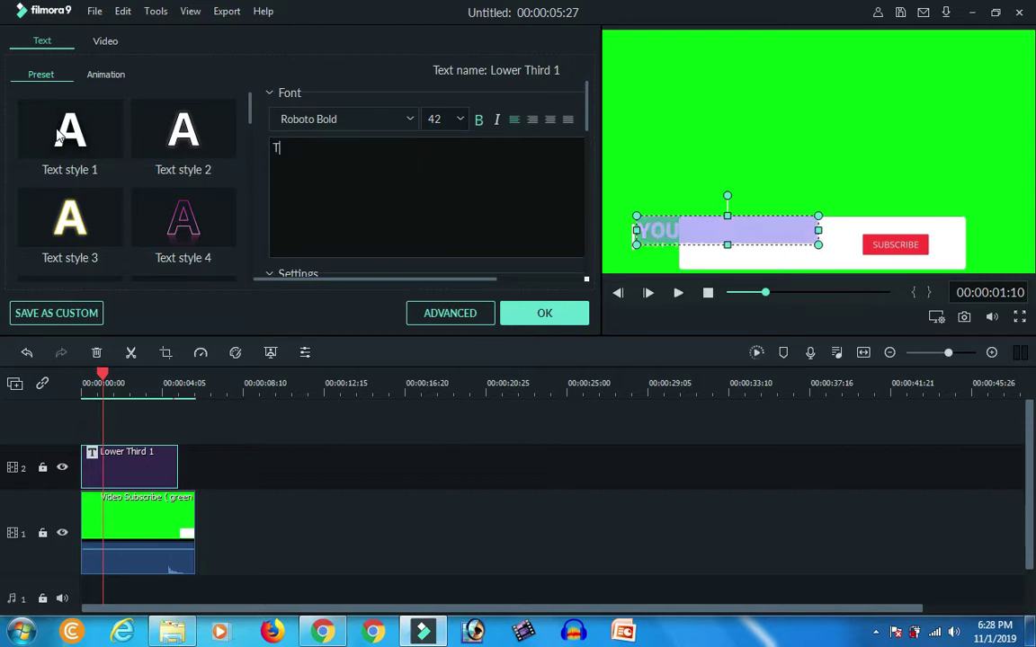
{"action": "type", "text": "utor"}
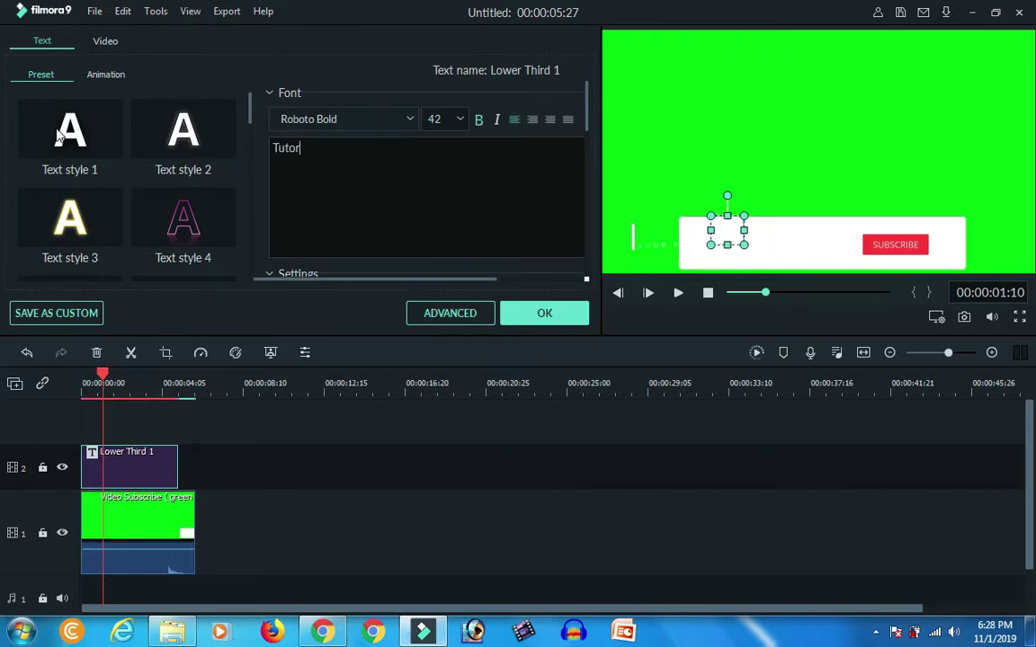
{"action": "type", "text": "ial Ki"}
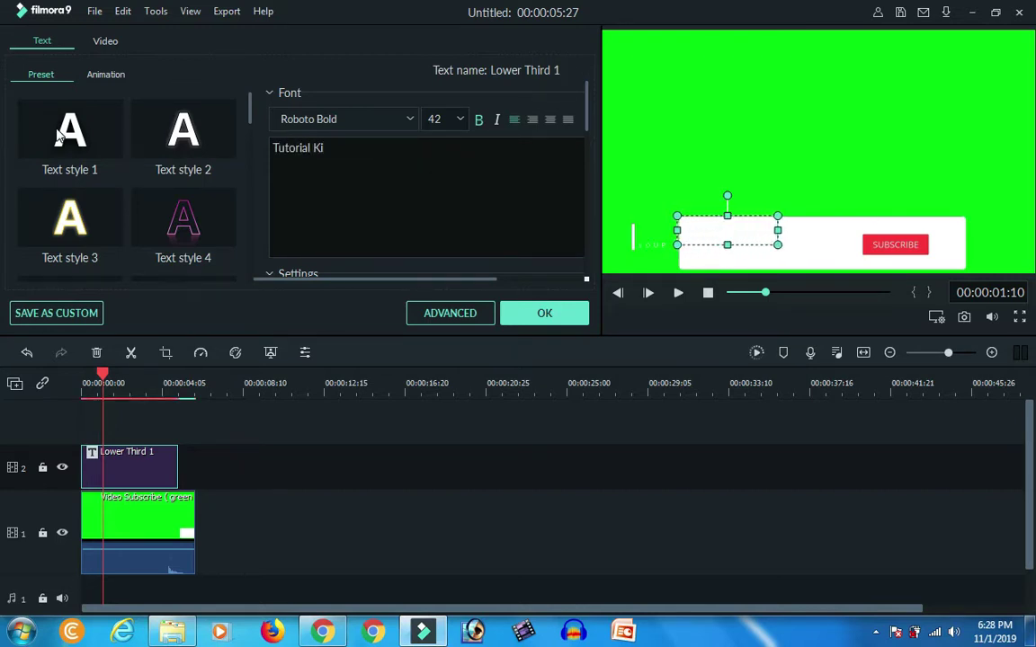
{"action": "type", "text": "ta"}
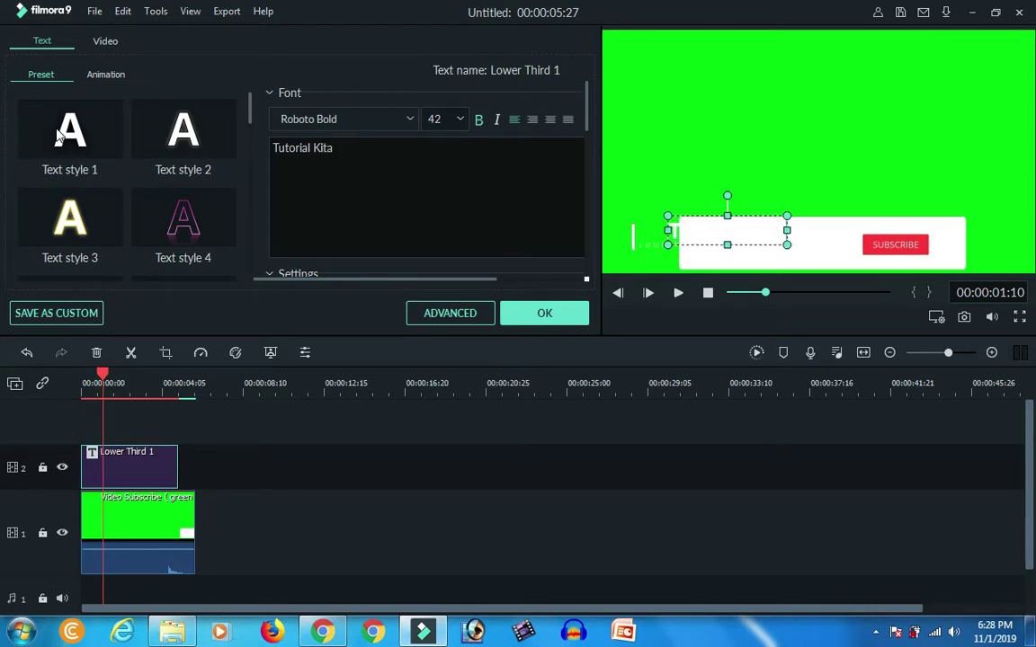
Apply Text style 8 to the Tutorial Kita text and place it, scaled down, on the white banner beside SUBSCRIBE
{"action": "key", "text": "ctrl+a"}
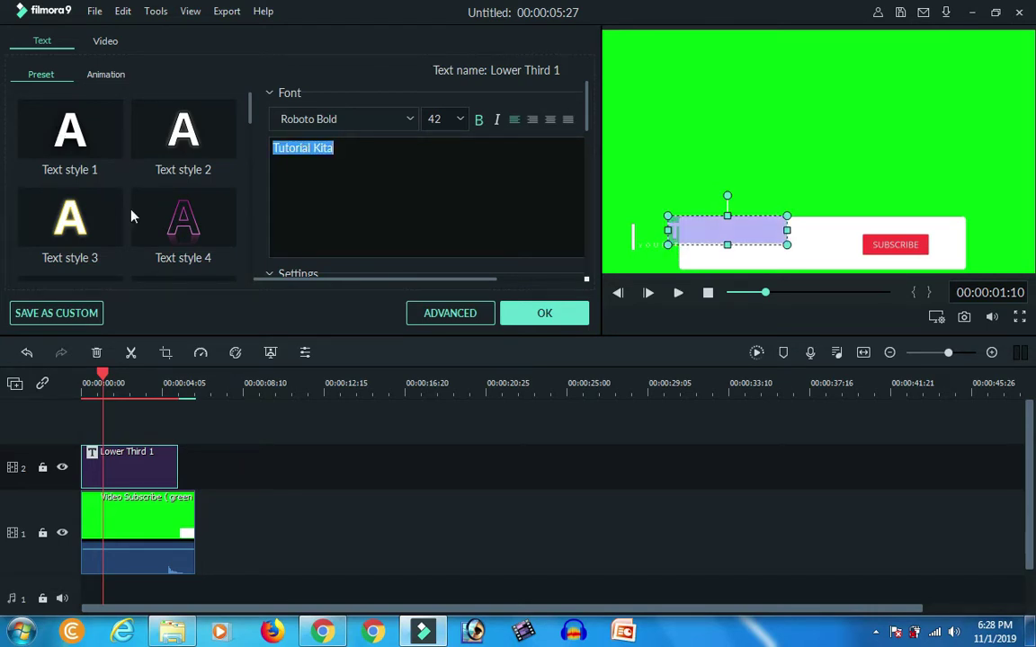
{"action": "mouse_move", "coordinate": [254, 121]}
{"action": "left_mouse_down"}
{"action": "mouse_move", "coordinate": [251, 179]}
{"action": "mouse_move", "coordinate": [250, 144]}
{"action": "left_mouse_up"}
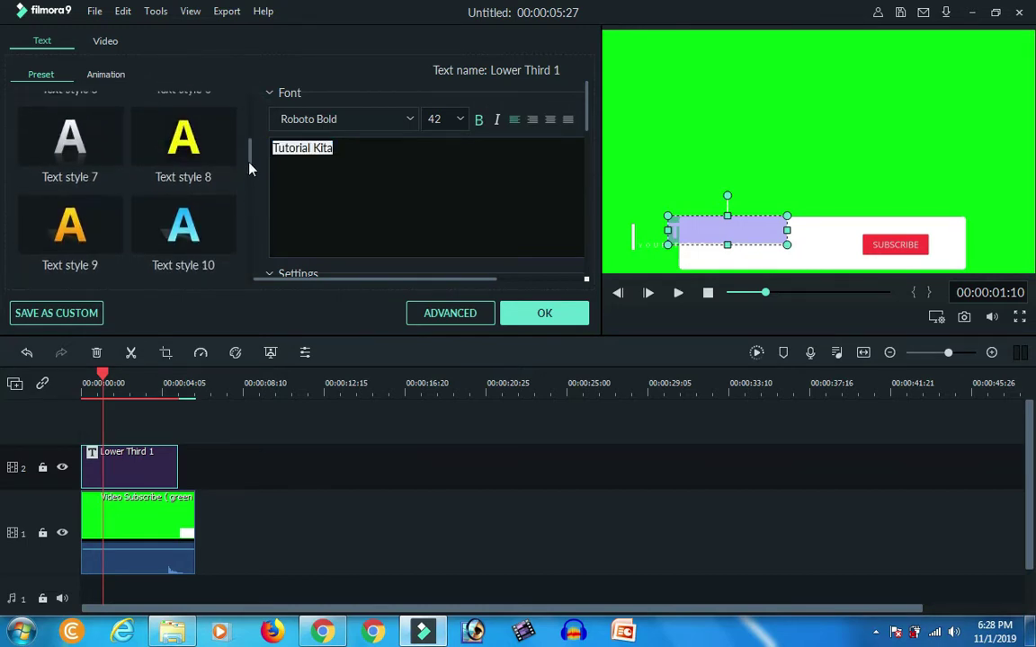
{"action": "left_click", "coordinate": [187, 144]}
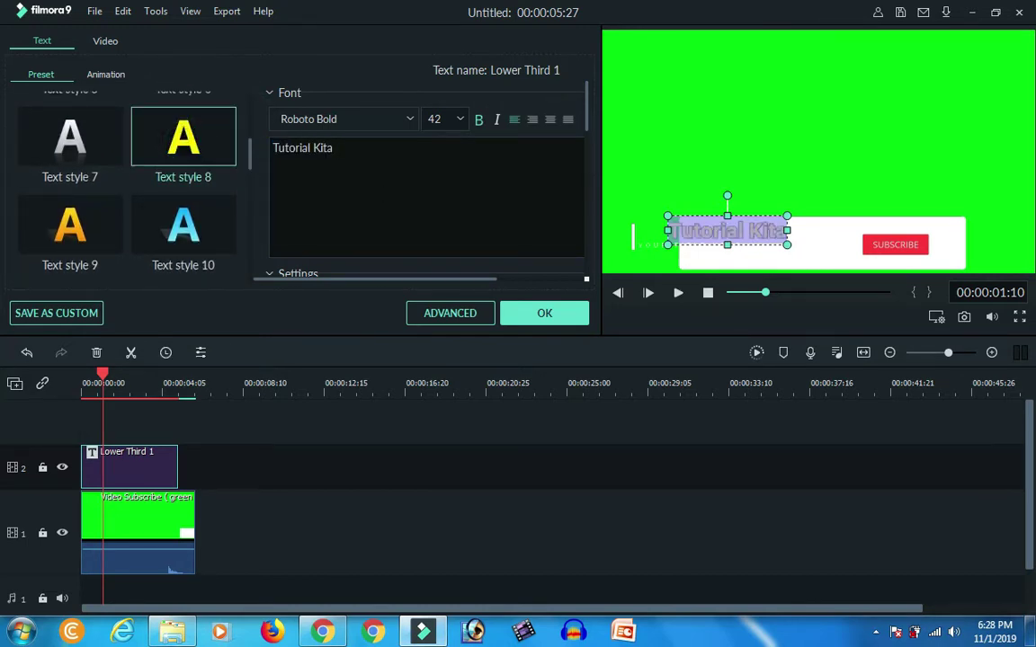
{"action": "left_click", "coordinate": [545, 314]}
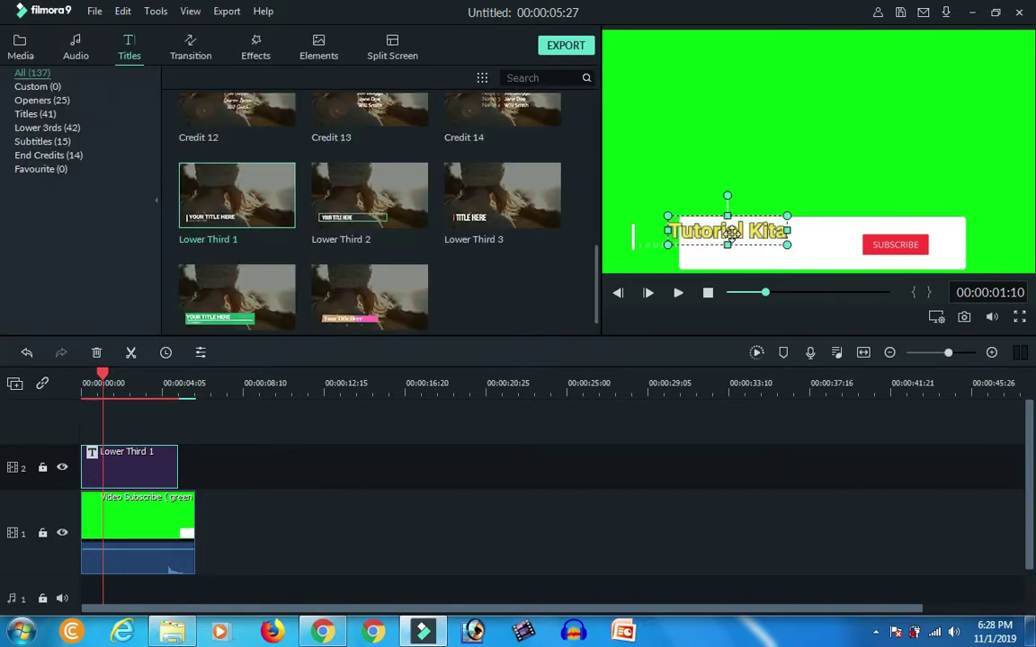
{"action": "left_click_drag", "start_coordinate": [787, 234], "coordinate": [823, 233]}
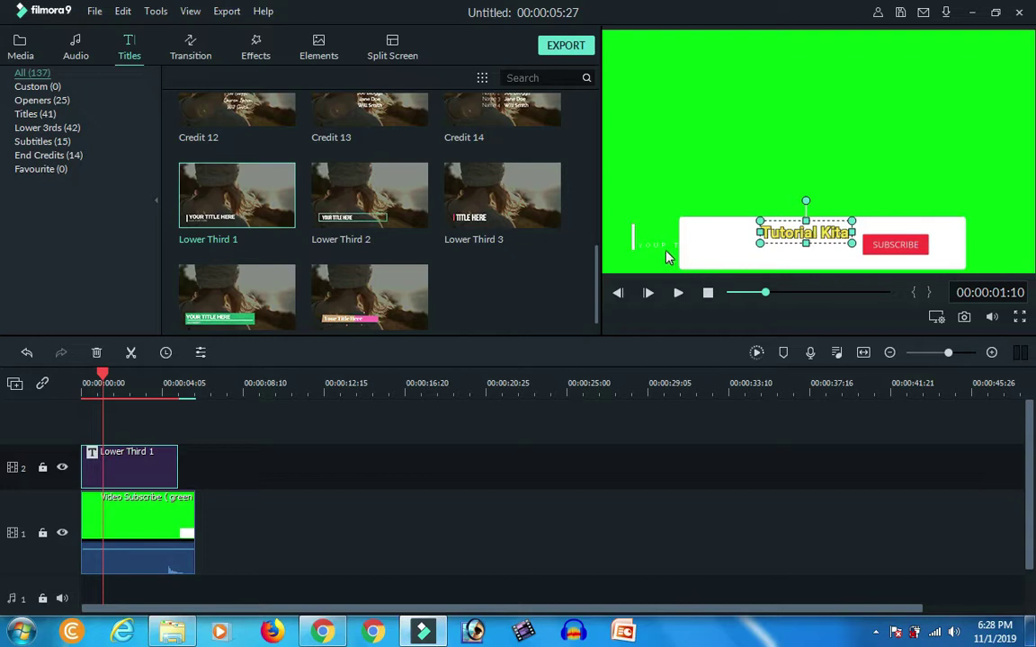
Replace the title's small secondary placeholder text with "Untuk Semua" and select all of it
{"action": "double_click", "coordinate": [663, 248]}
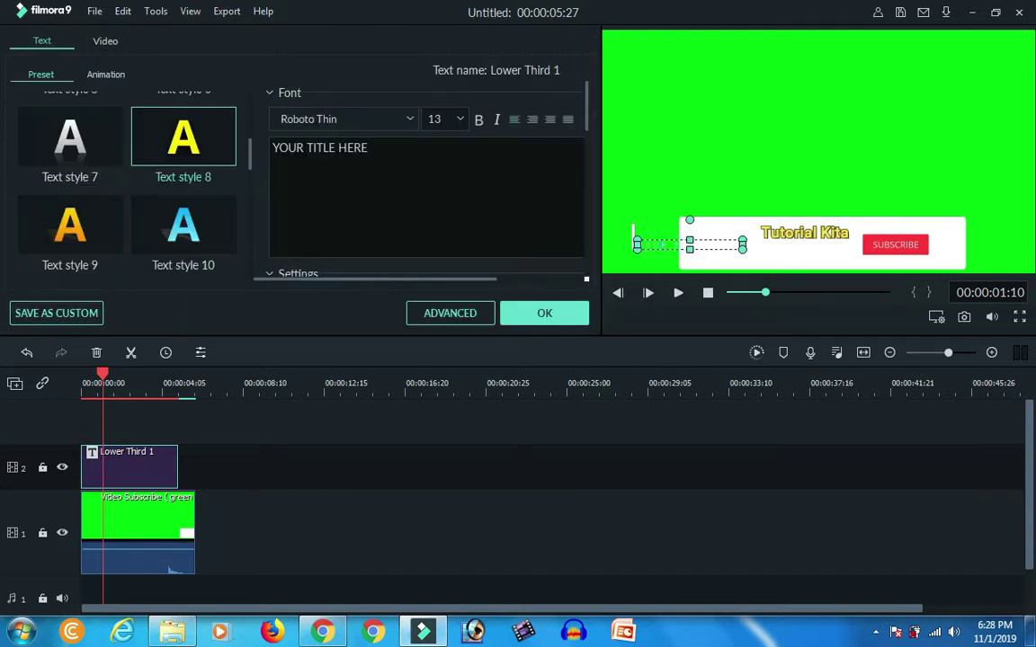
{"action": "type", "text": "Untuk Semua"}
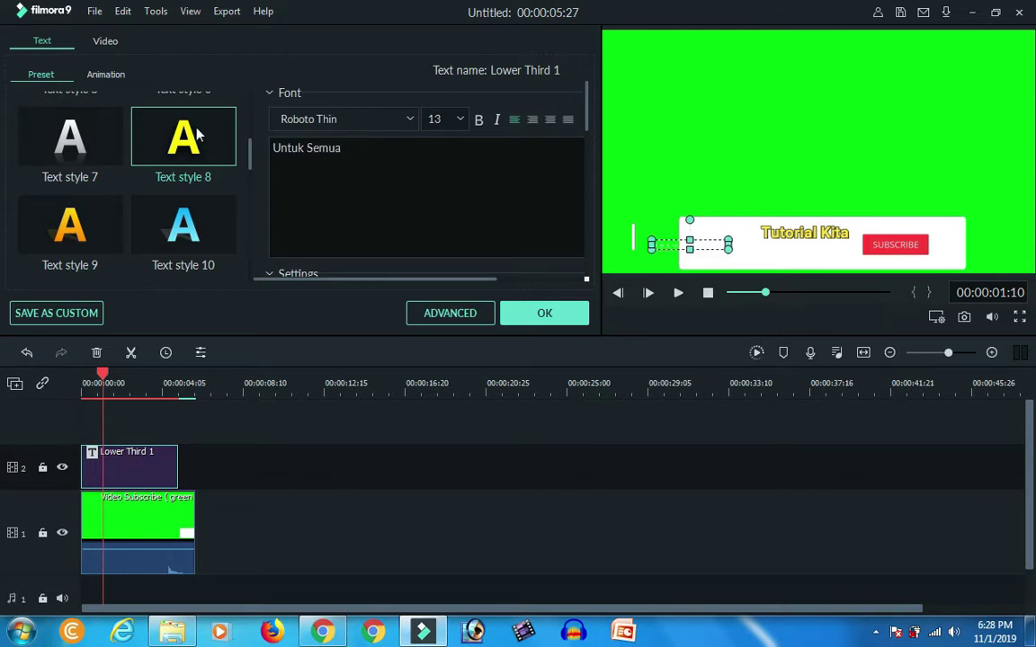
{"action": "key", "text": "ctrl+a"}
Try Text style 9, Text style 18 and Text style 23 on the Untuk Semua text
{"action": "left_click", "coordinate": [90, 225]}
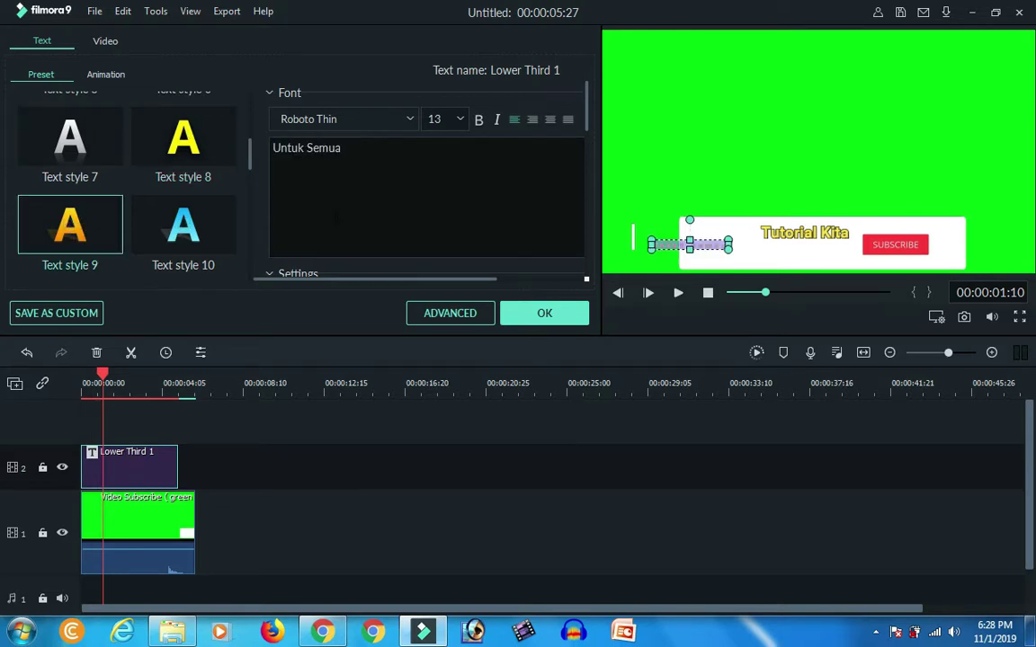
{"action": "left_click_drag", "start_coordinate": [254, 149], "coordinate": [254, 238]}
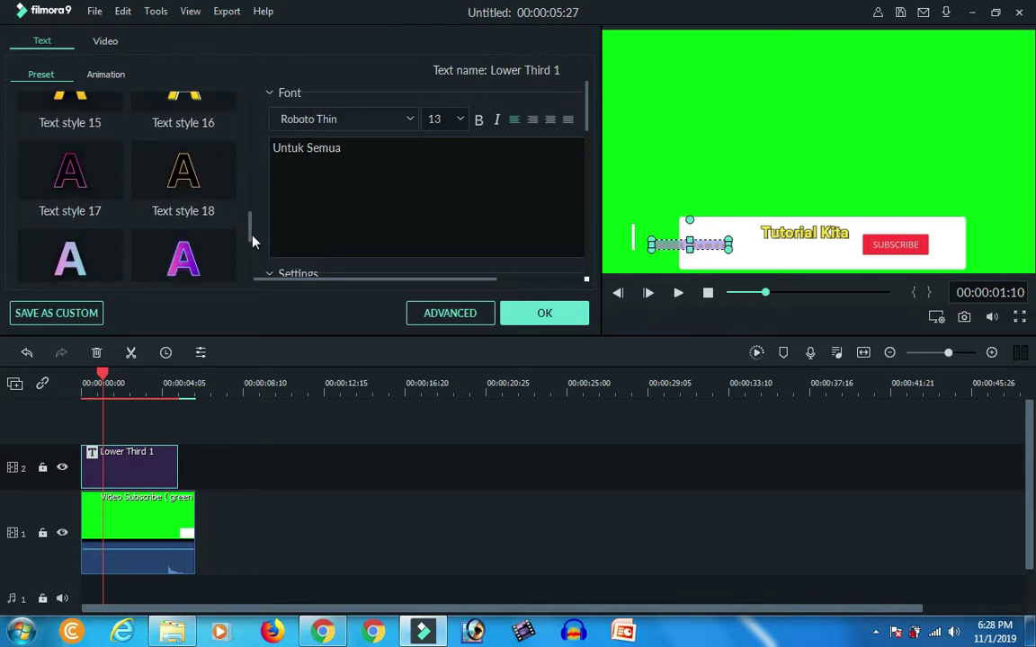
{"action": "left_click", "coordinate": [189, 198]}
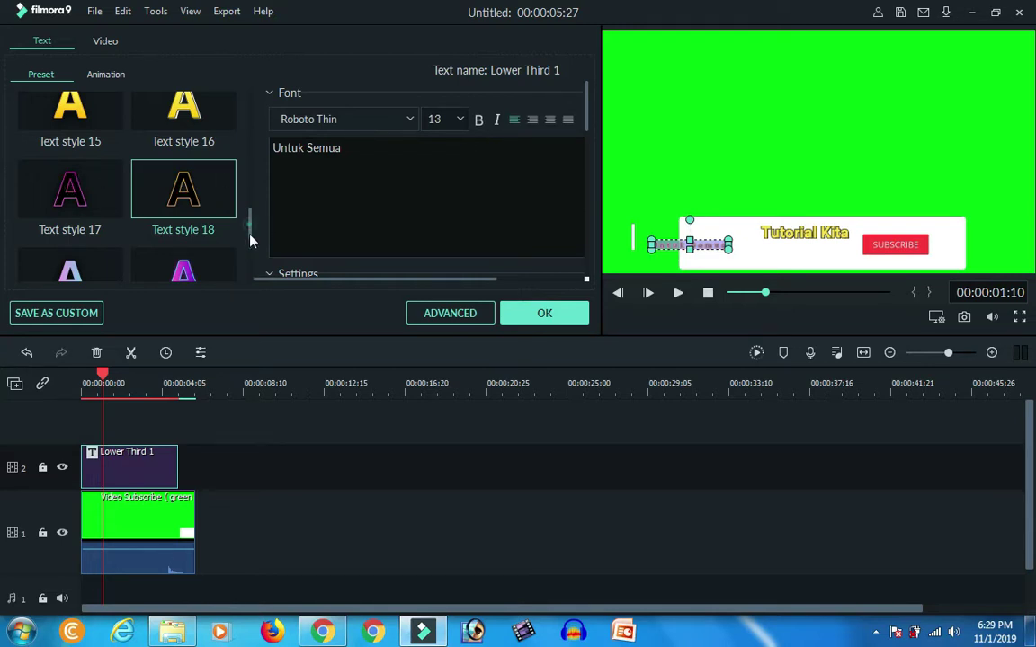
{"action": "scroll", "coordinate": [252, 241], "scroll_direction": "down", "scroll_amount": 3}
{"action": "left_click", "coordinate": [86, 232]}
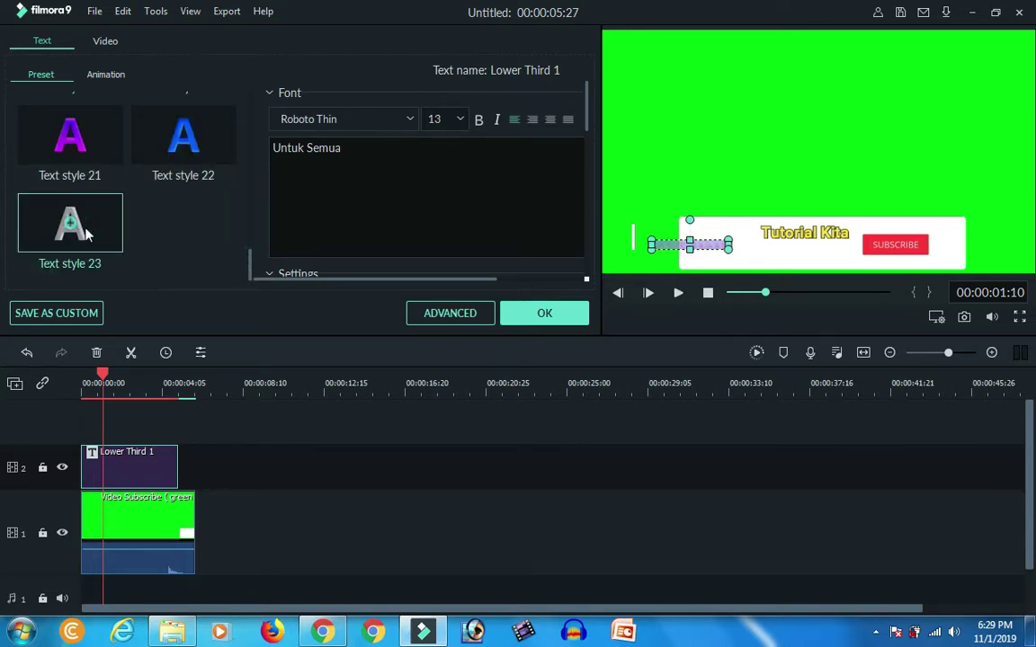
Apply Text style 4 to the Untuk Semua text and accept the title edits
{"action": "left_click_drag", "start_coordinate": [257, 263], "coordinate": [262, 111]}
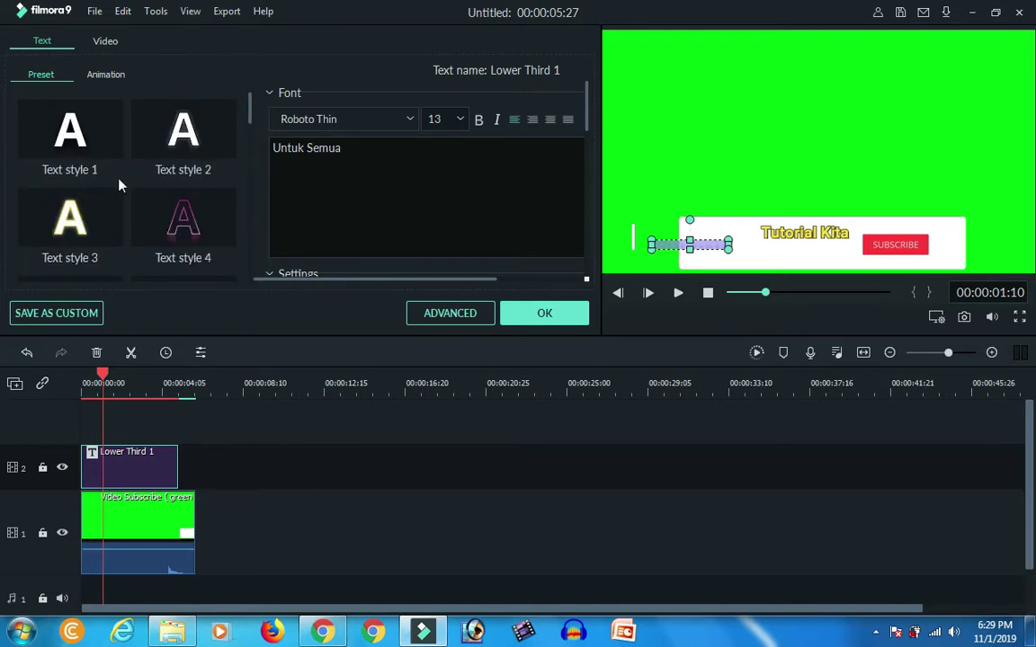
{"action": "left_click", "coordinate": [198, 232]}
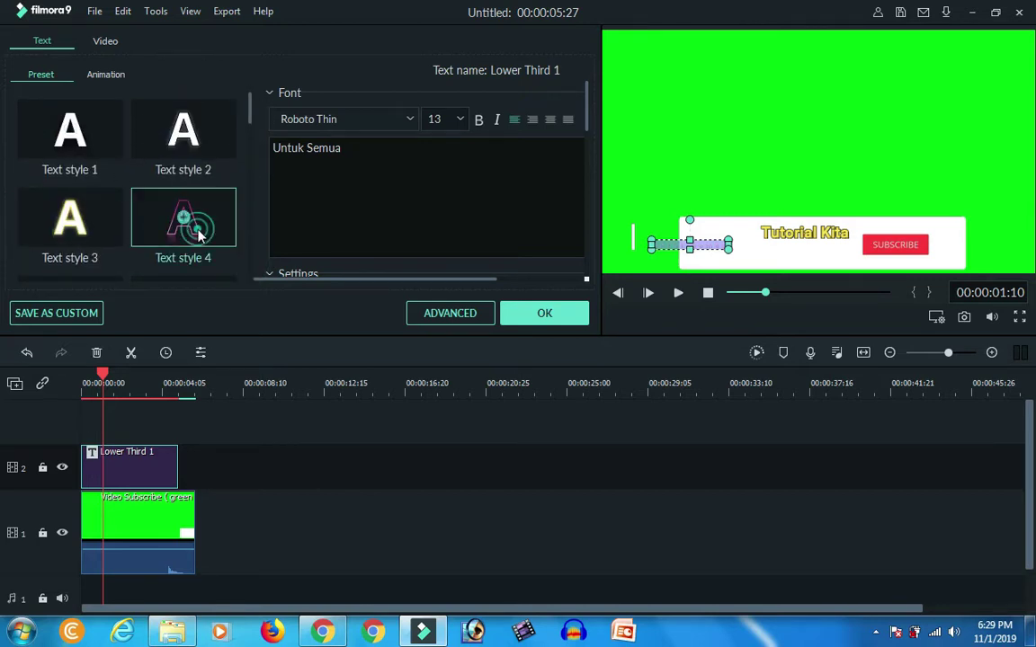
{"action": "left_click", "coordinate": [546, 316]}
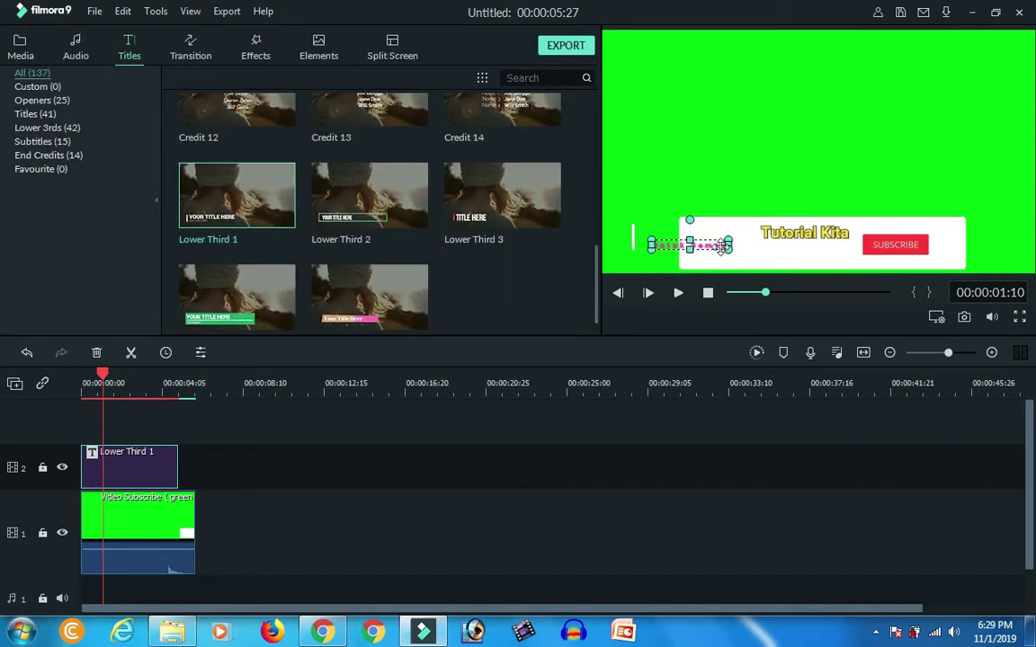
Move the Untuk Semua text onto the white banner and nudge it until it sits centered just below Tutorial Kita
{"action": "left_click_drag", "start_coordinate": [719, 243], "coordinate": [832, 244]}
{"action": "key", "text": "Right"}
{"action": "key", "text": "Right"}
{"action": "key", "text": "Right"}
{"action": "key", "text": "Right"}
{"action": "key", "text": "Right"}
{"action": "key", "text": "Right"}
{"action": "key", "text": "Right"}
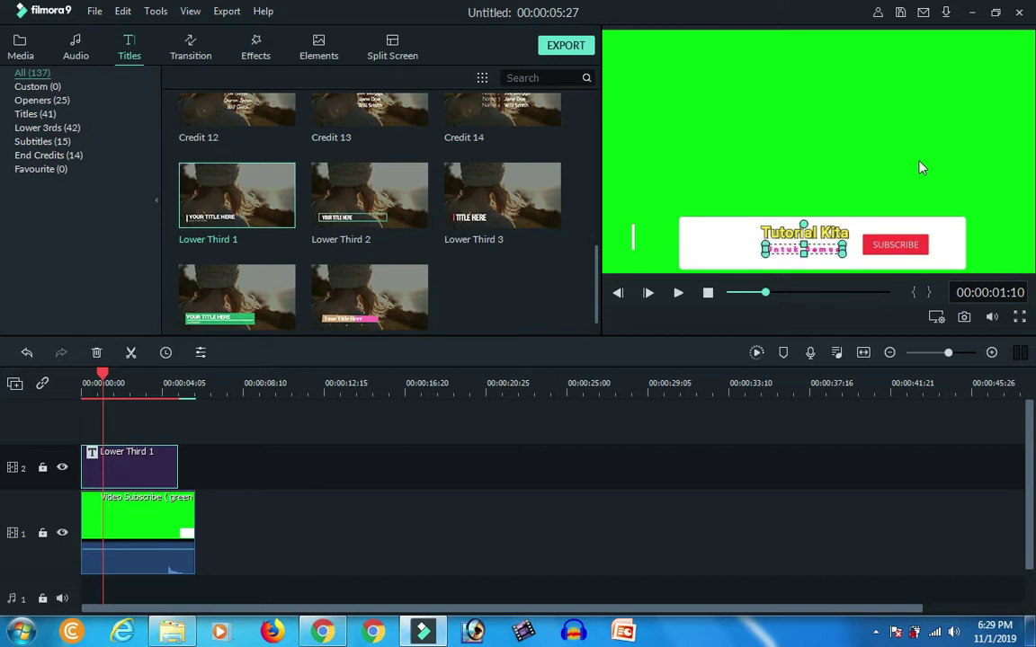
{"action": "key", "text": "Right"}
{"action": "key", "text": "Right"}
{"action": "key", "text": "Right"}
{"action": "key", "text": "Right"}
{"action": "key", "text": "Right"}
{"action": "key", "text": "Right"}
{"action": "key", "text": "Up"}
{"action": "key", "text": "Up"}
{"action": "key", "text": "Up"}
{"action": "key", "text": "Down"}
{"action": "key", "text": "Down"}
{"action": "key", "text": "Down"}
{"action": "key", "text": "Down"}
{"action": "key", "text": "Down"}
{"action": "key", "text": "Down"}
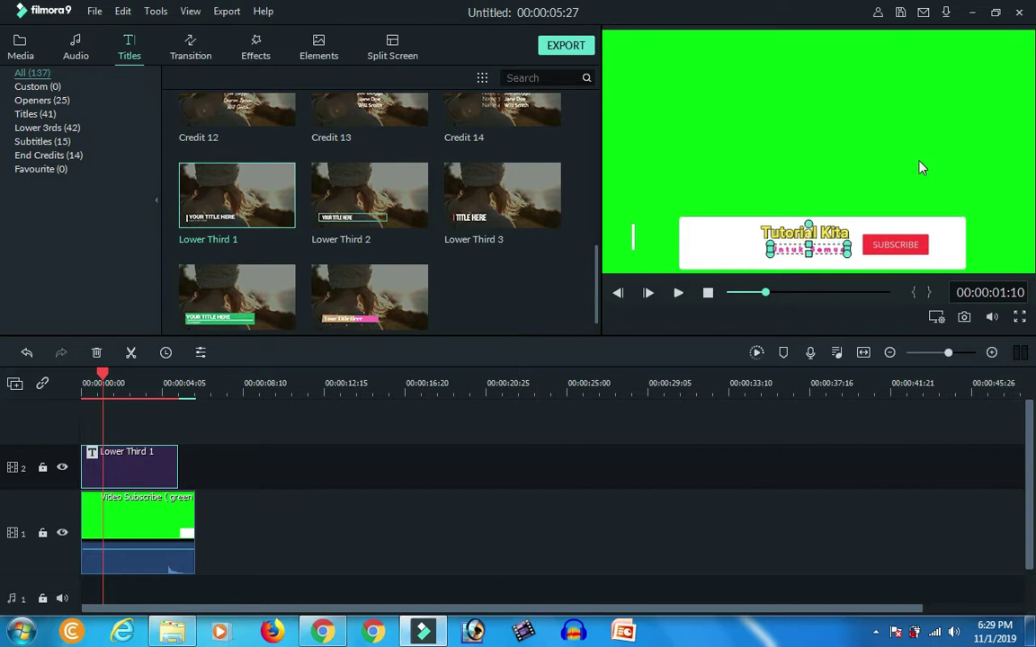
{"action": "key", "text": "Left"}
{"action": "key", "text": "Left"}
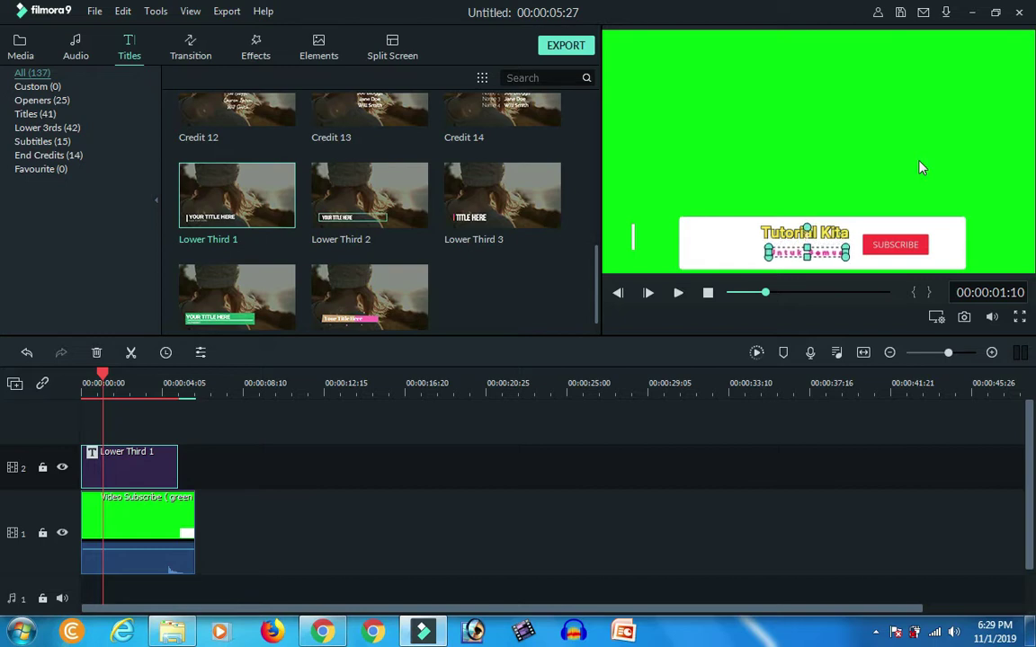
Nudge the Tutorial Kita text slightly down on the white banner, closer to Untuk Semua
{"action": "left_click", "coordinate": [834, 236]}
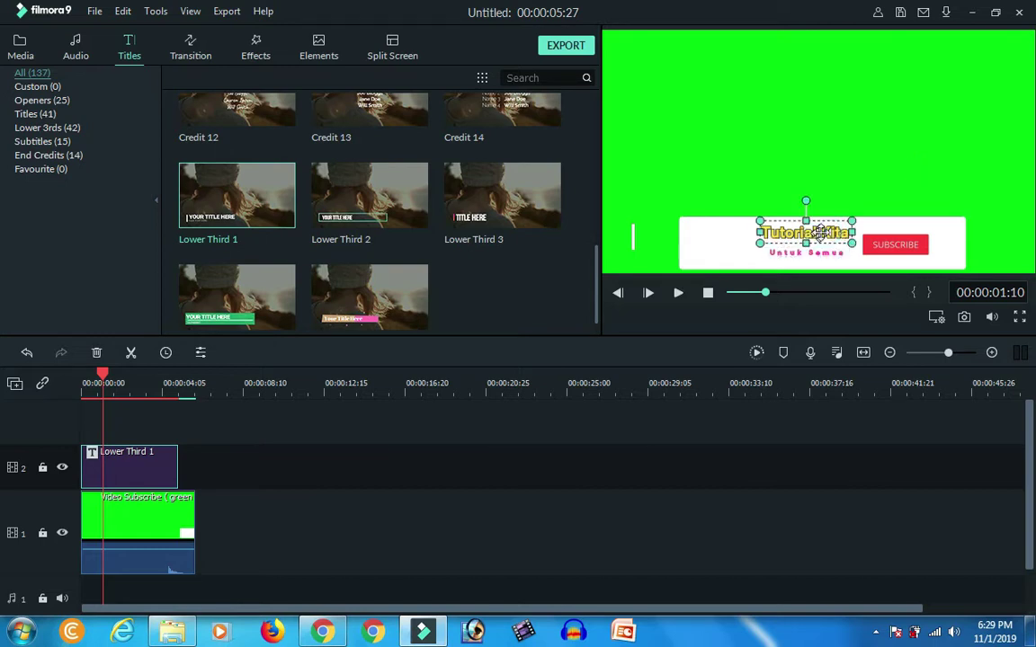
{"action": "left_click_drag", "start_coordinate": [827, 236], "coordinate": [822, 234]}
{"action": "key", "text": "Down"}
{"action": "key", "text": "Down"}
{"action": "key", "text": "Down"}
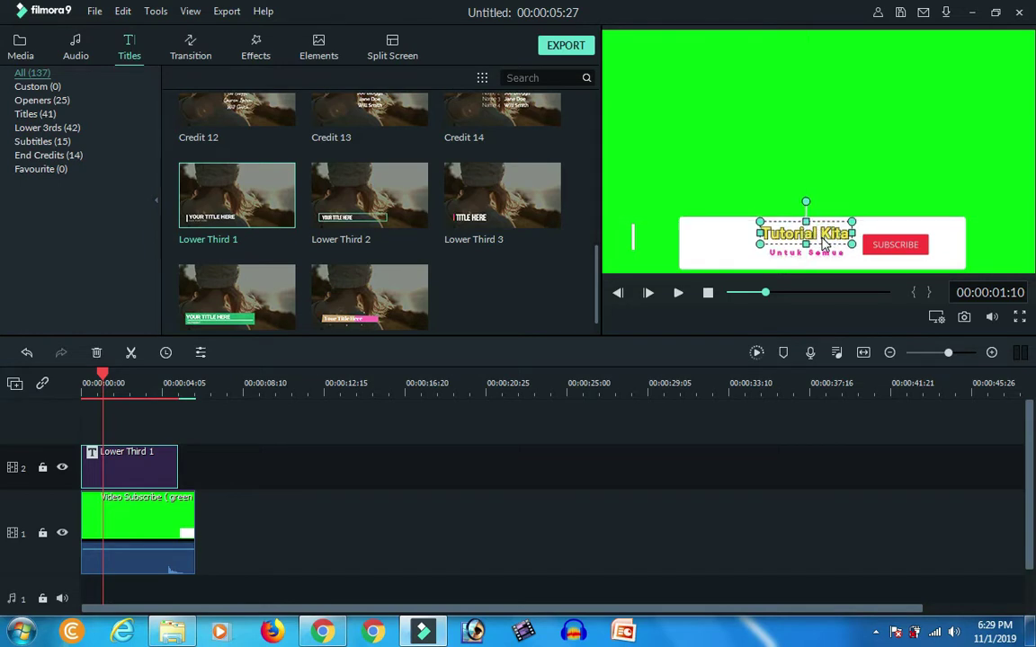
Reset the title's white vertical bar and hide it by lowering its compositing opacity to the minimum
{"action": "left_click", "coordinate": [632, 239]}
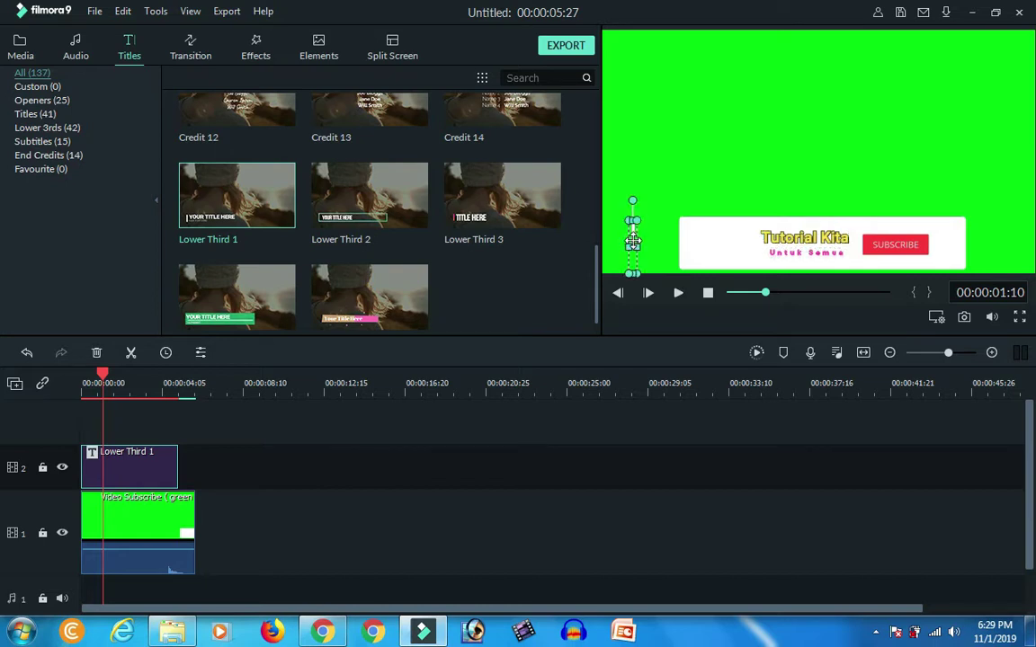
{"action": "double_click", "coordinate": [632, 240]}
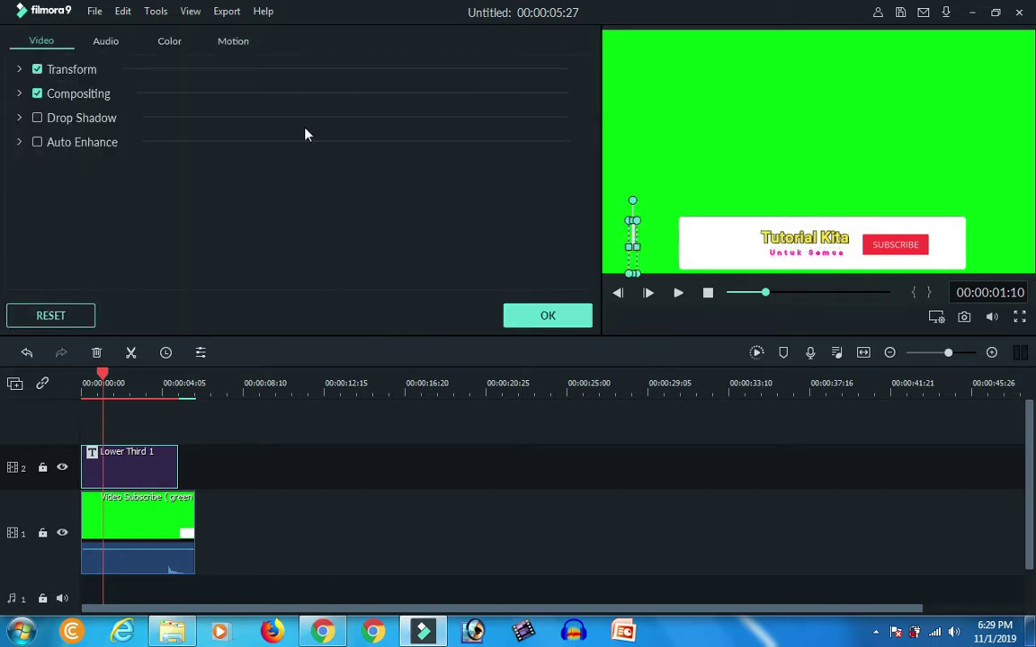
{"action": "left_click", "coordinate": [77, 93]}
{"action": "left_click", "coordinate": [51, 315]}
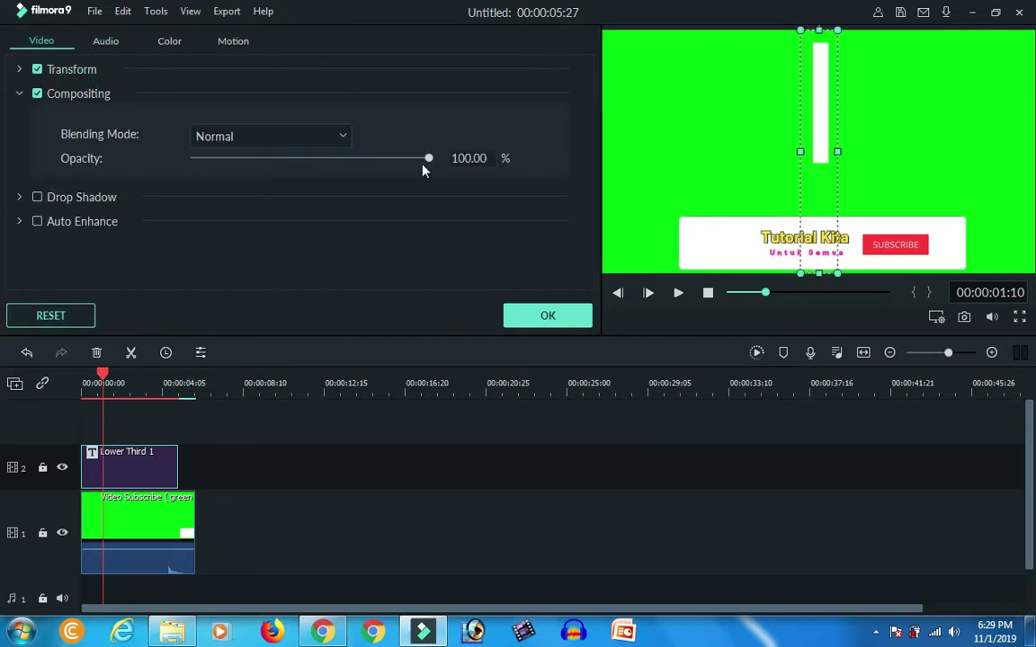
{"action": "left_click_drag", "start_coordinate": [431, 158], "coordinate": [127, 178]}
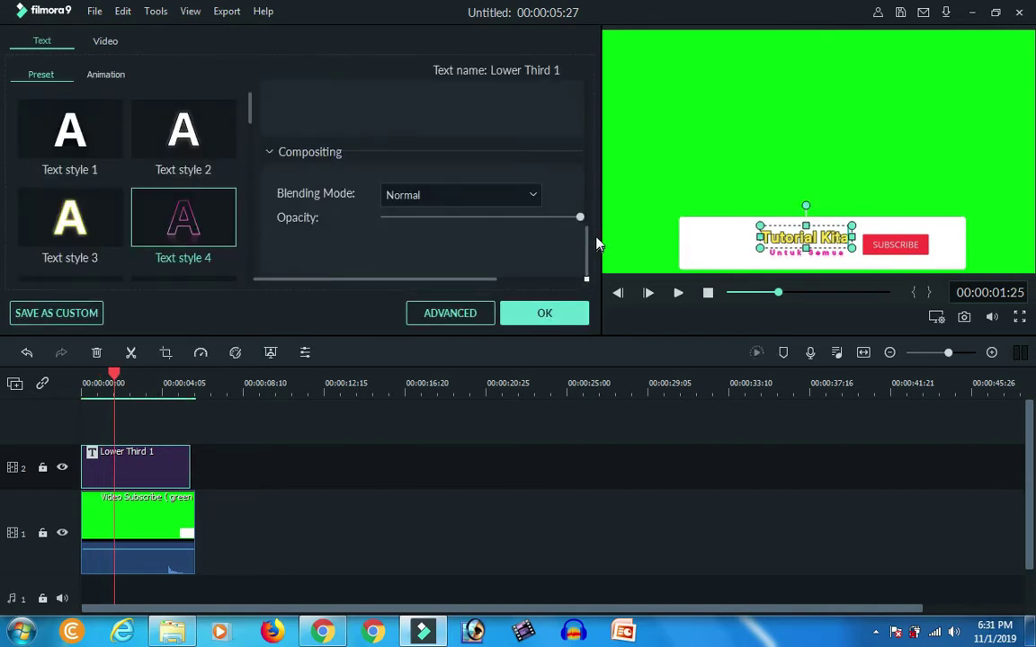
Review the Tutorial Kita text's compositing, transform, color and font settings, and show the available text animations
{"action": "scroll", "coordinate": [588, 234], "scroll_direction": "up", "scroll_amount": 5}
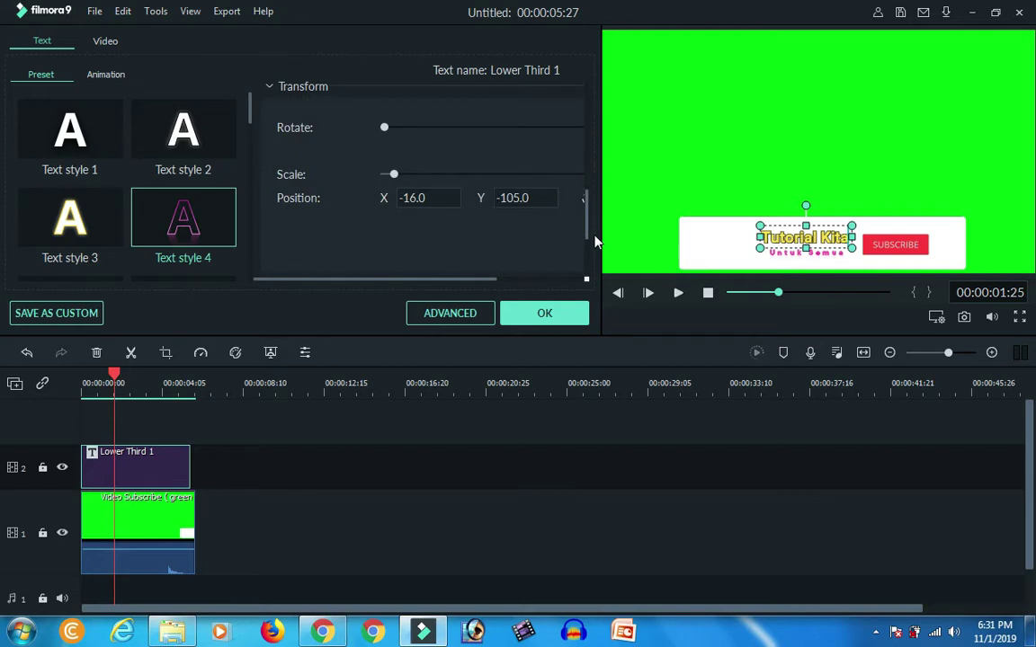
{"action": "scroll", "coordinate": [590, 186], "scroll_direction": "up", "scroll_amount": 3}
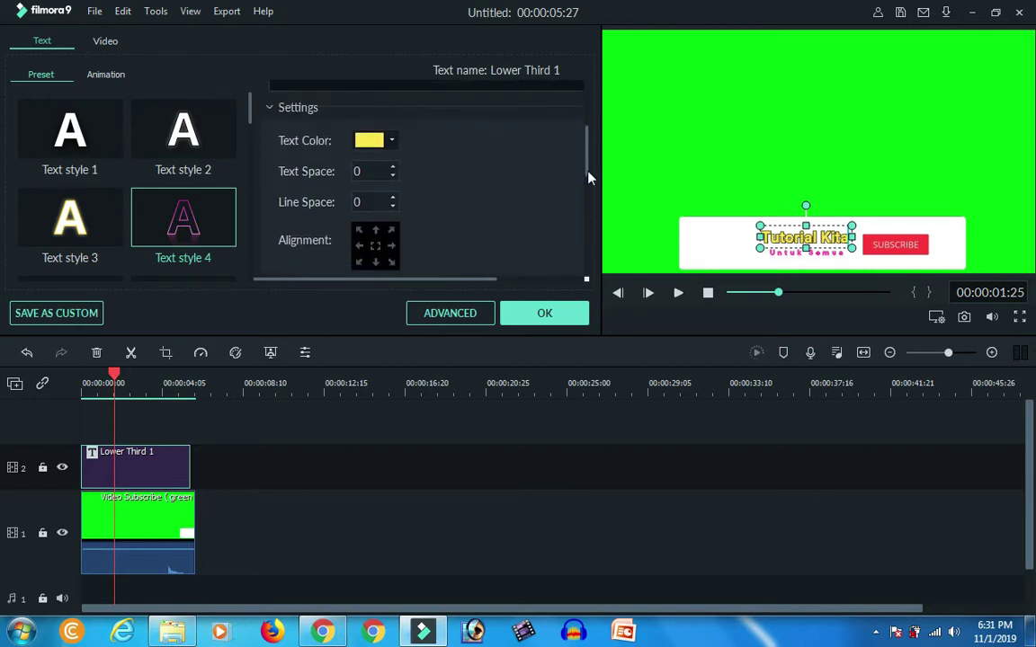
{"action": "scroll", "coordinate": [585, 121], "scroll_direction": "up", "scroll_amount": 3}
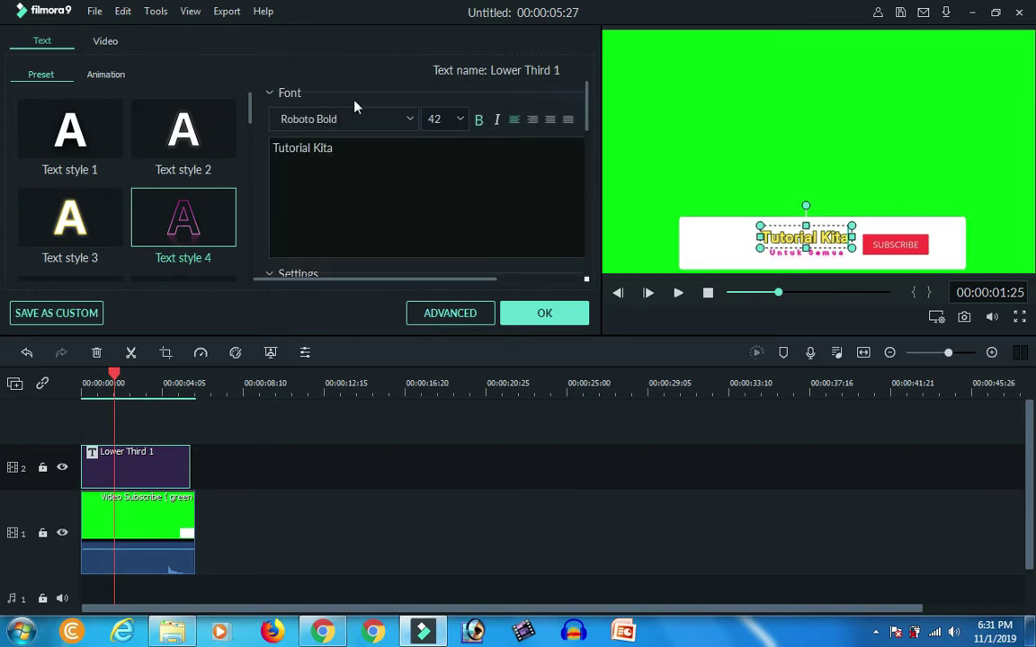
{"action": "left_click", "coordinate": [106, 78]}
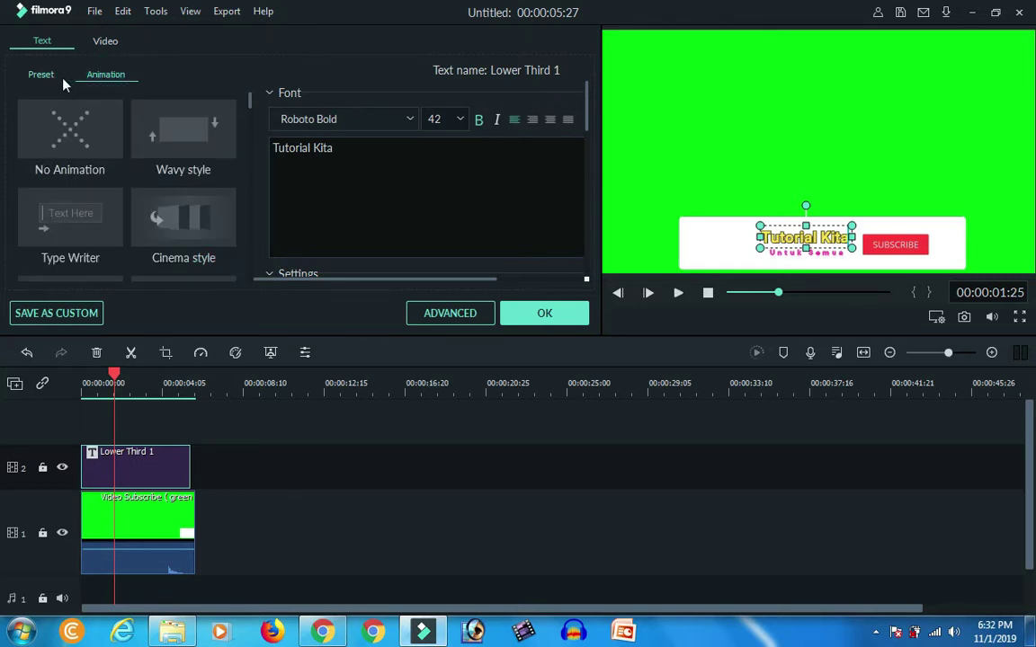
Apply the Pixelate animation to the Tutorial Kita text and the Untuk Semua text of the title
{"action": "mouse_move", "coordinate": [247, 104]}
{"action": "left_mouse_down"}
{"action": "mouse_move", "coordinate": [247, 206]}
{"action": "mouse_move", "coordinate": [242, 144]}
{"action": "left_mouse_up"}
{"action": "left_click", "coordinate": [100, 170]}
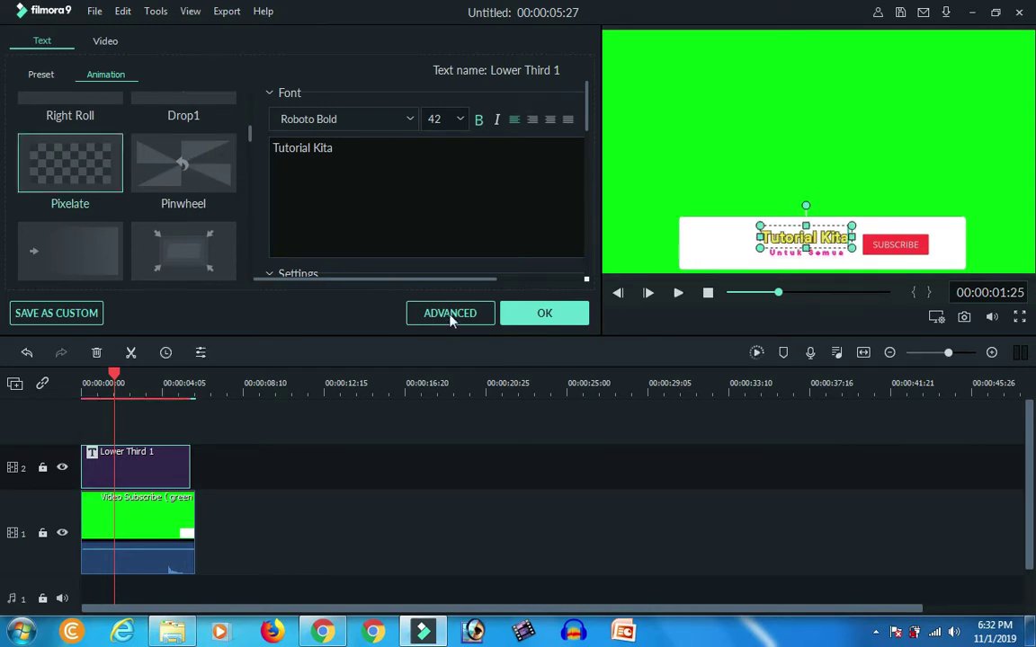
{"action": "left_click", "coordinate": [527, 308]}
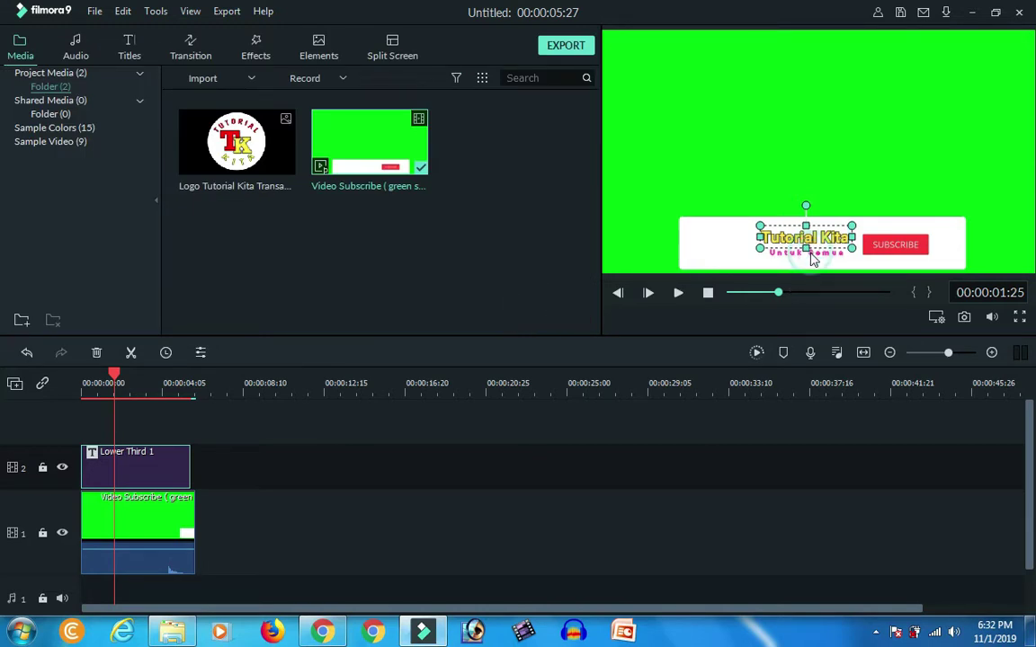
{"action": "double_click", "coordinate": [809, 255]}
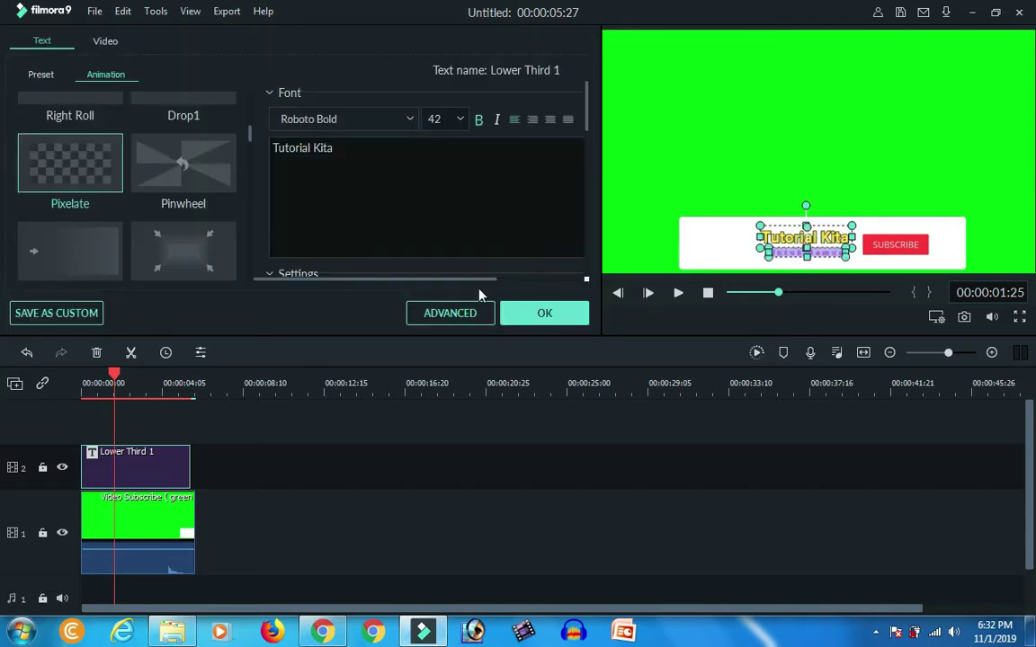
{"action": "left_click", "coordinate": [92, 184]}
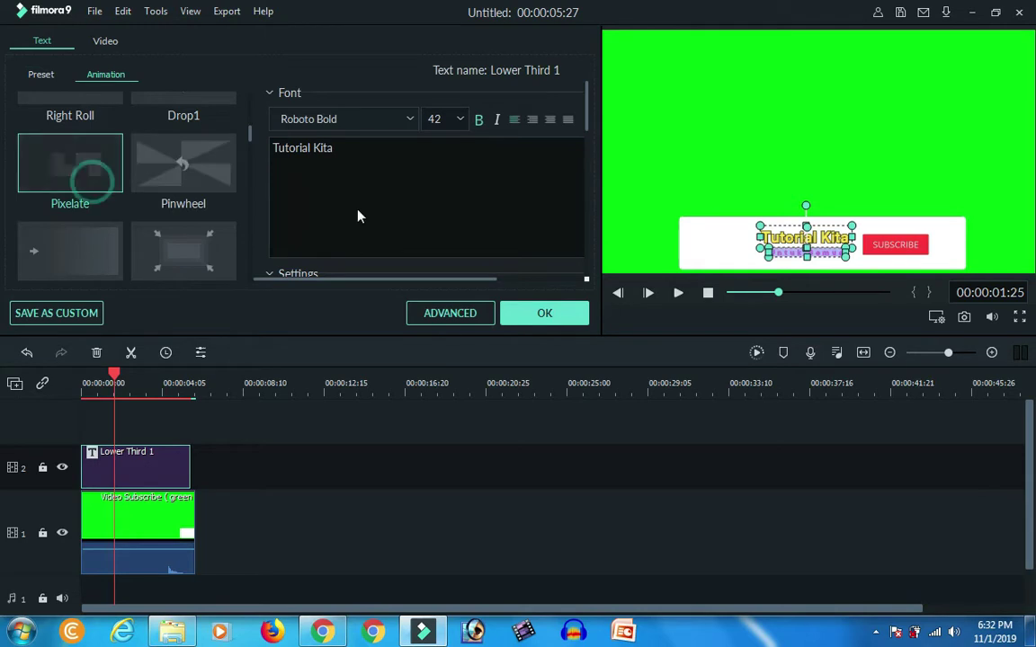
{"action": "left_click", "coordinate": [538, 316]}
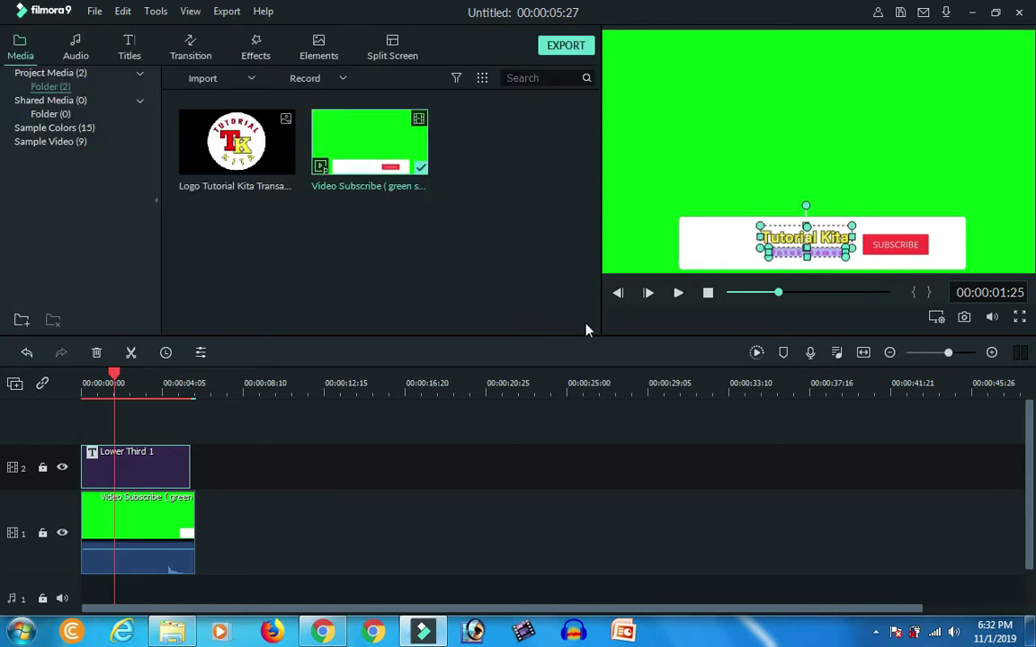
Play the timeline from the beginning to check the animated title over the subscribe clip
{"action": "left_click", "coordinate": [679, 293]}
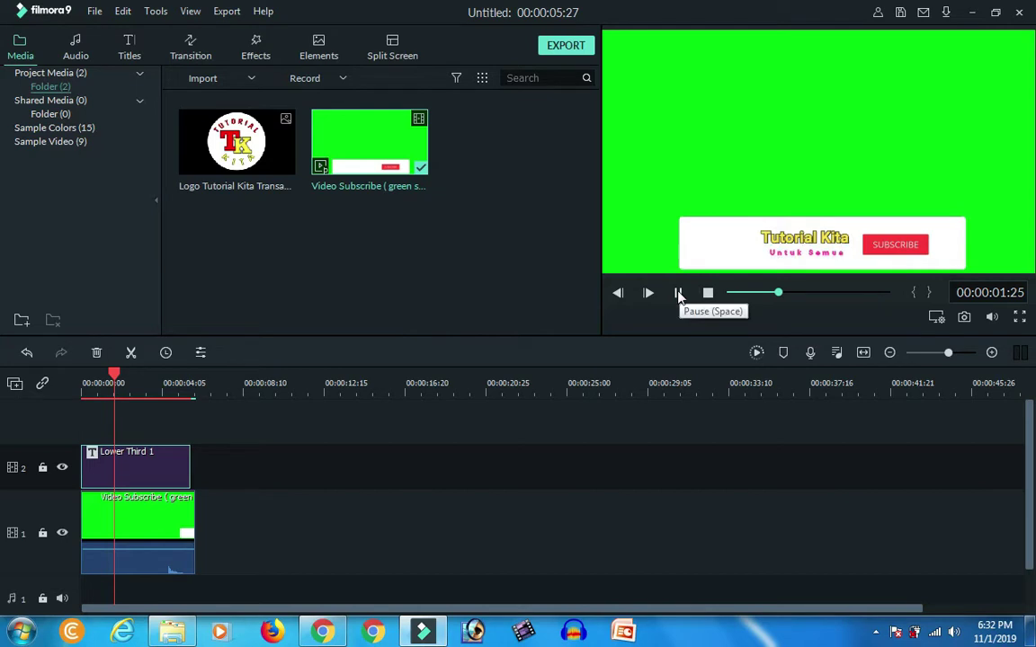
{"action": "left_click", "coordinate": [678, 293]}
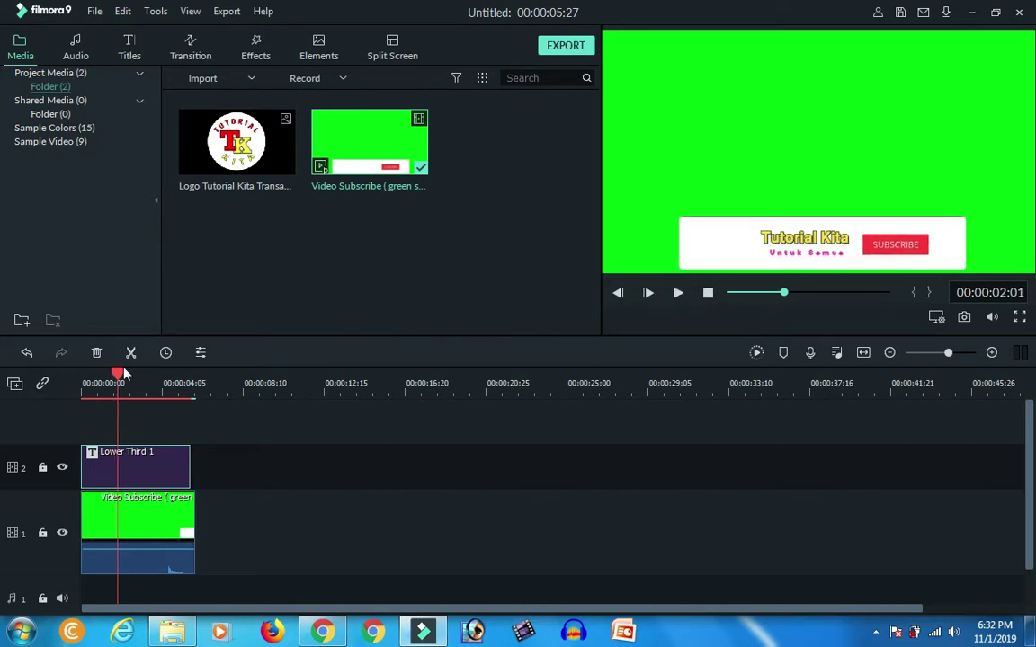
{"action": "left_click_drag", "start_coordinate": [117, 373], "coordinate": [7, 382]}
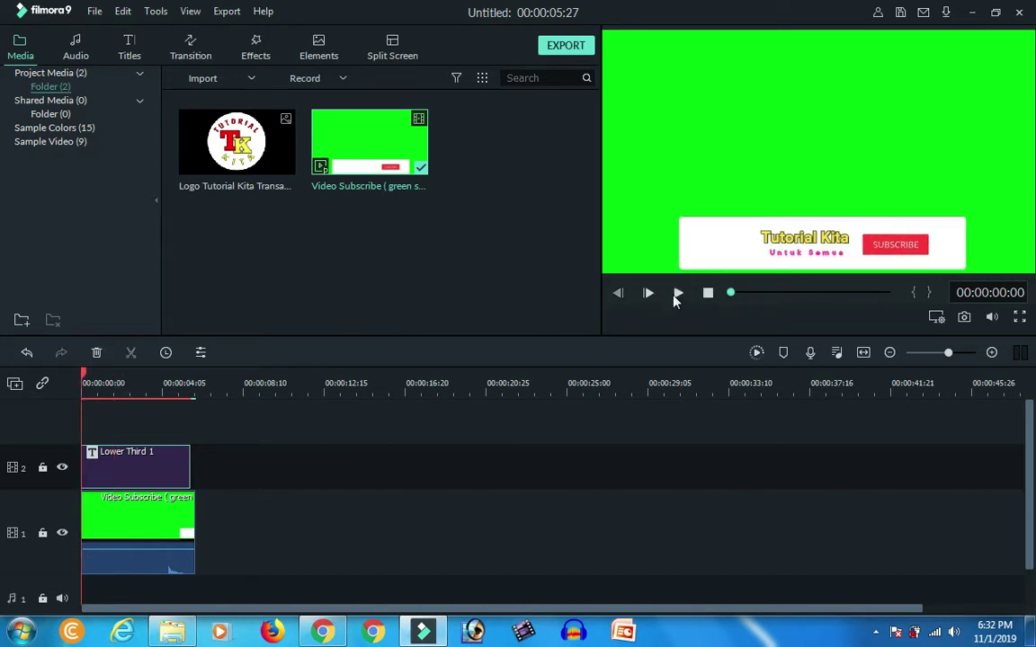
{"action": "left_click", "coordinate": [676, 296]}
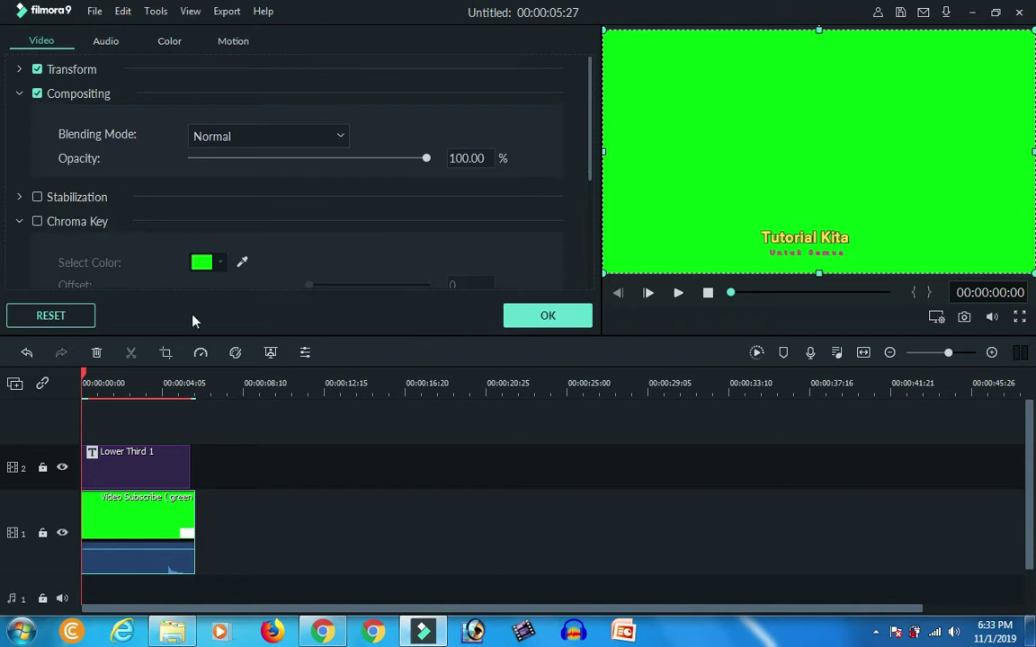
{"action": "left_click", "coordinate": [547, 316]}
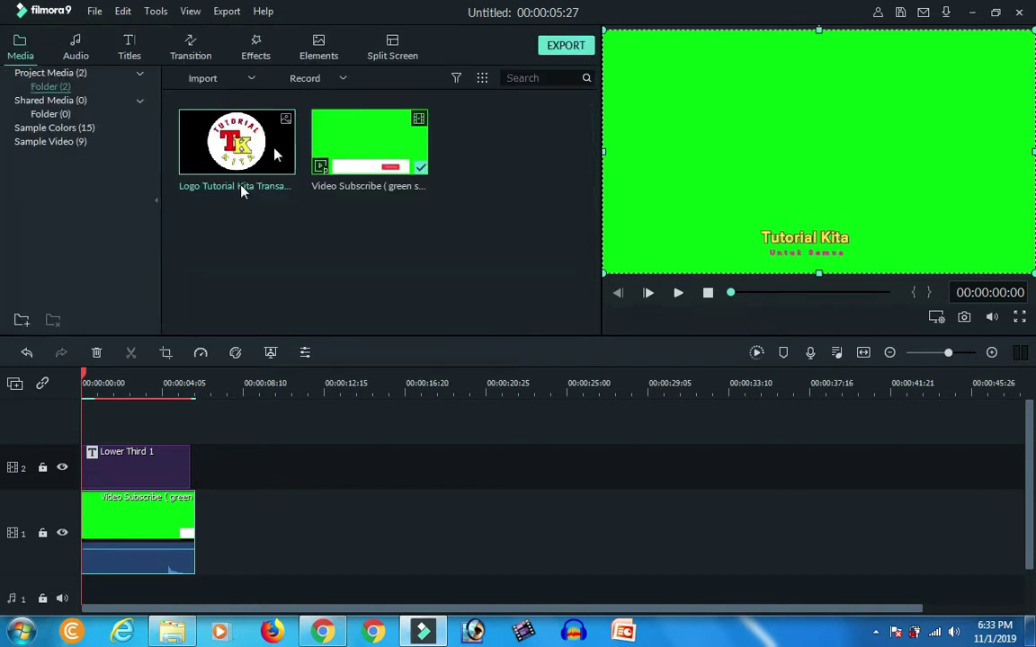
Add the Tutorial Kita logo image on a new track above the title and shrink it beside the channel name
{"action": "left_click_drag", "start_coordinate": [241, 191], "coordinate": [140, 376]}
{"action": "left_click_drag", "start_coordinate": [62, 434], "coordinate": [62, 430]}
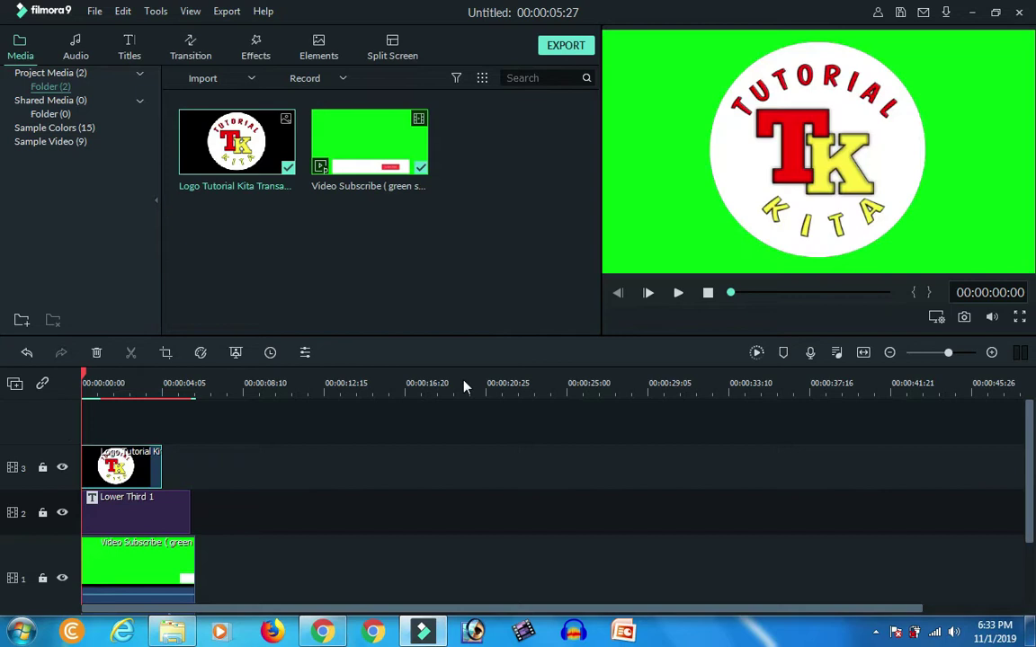
{"action": "left_click", "coordinate": [827, 176]}
{"action": "left_click_drag", "start_coordinate": [950, 30], "coordinate": [725, 235]}
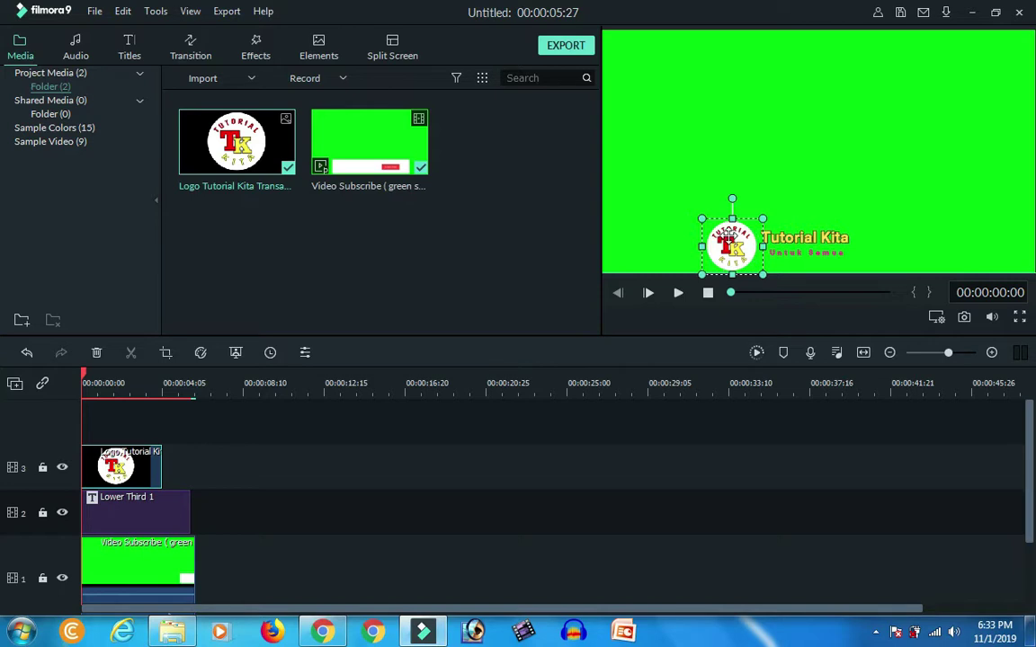
Play the clip until the banner appears and nudge the logo slightly up to fit inside the white banner
{"action": "left_click", "coordinate": [679, 293]}
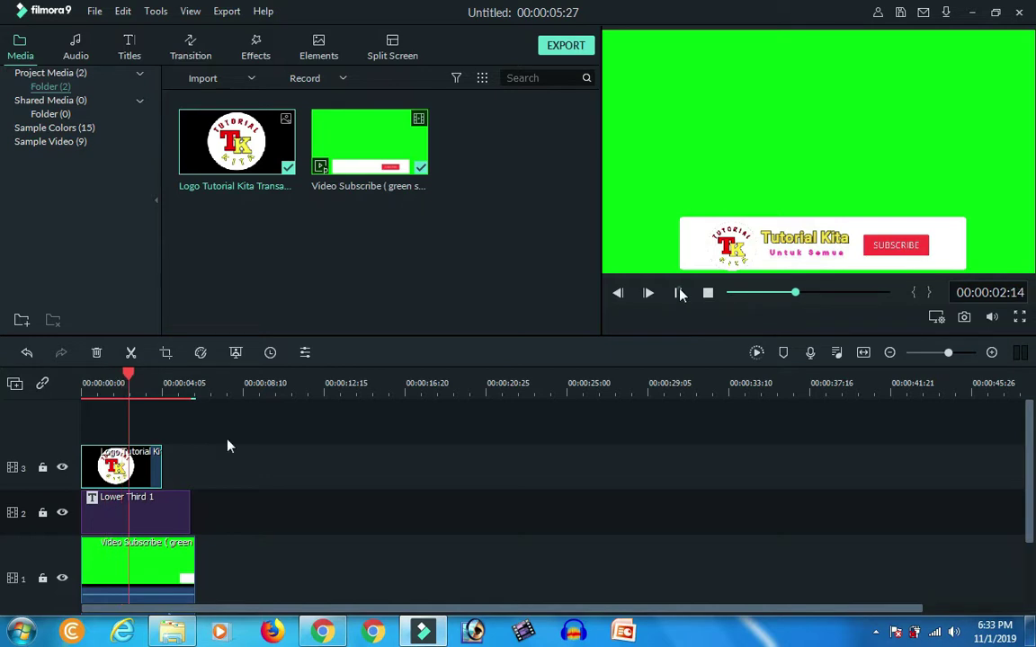
{"action": "left_click", "coordinate": [680, 293]}
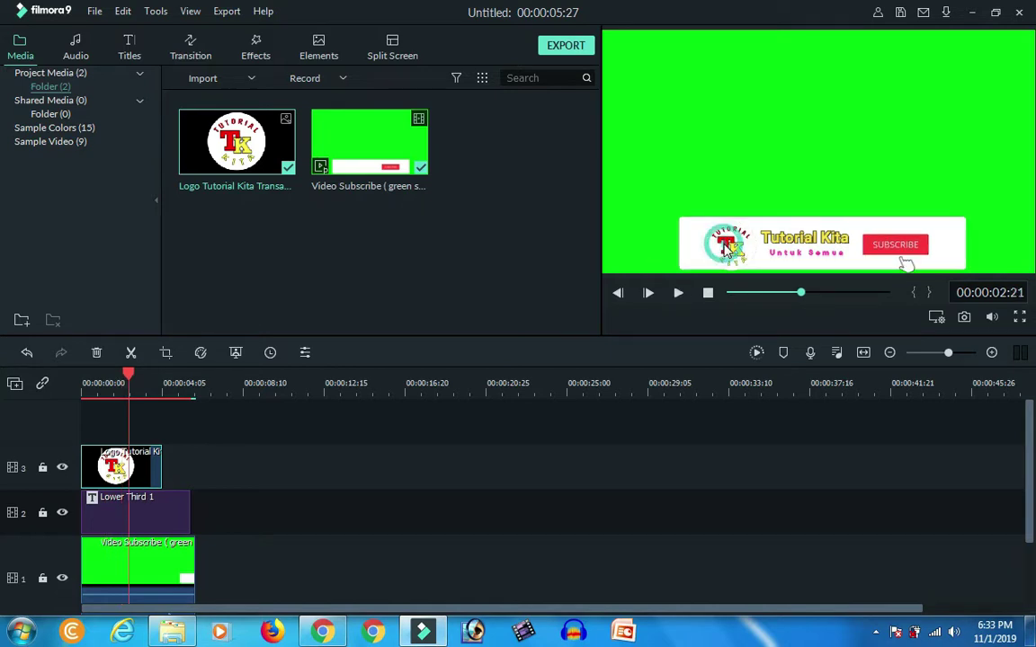
{"action": "left_click_drag", "start_coordinate": [726, 248], "coordinate": [726, 245]}
{"action": "left_click", "coordinate": [758, 169]}
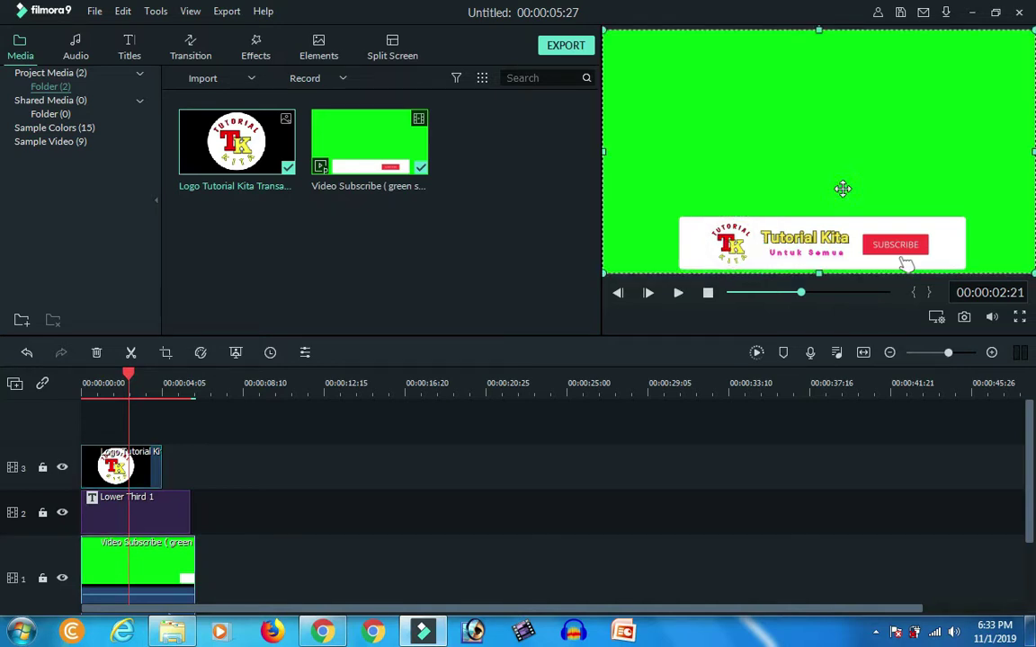
{"action": "left_click", "coordinate": [743, 241]}
{"action": "left_click", "coordinate": [818, 172]}
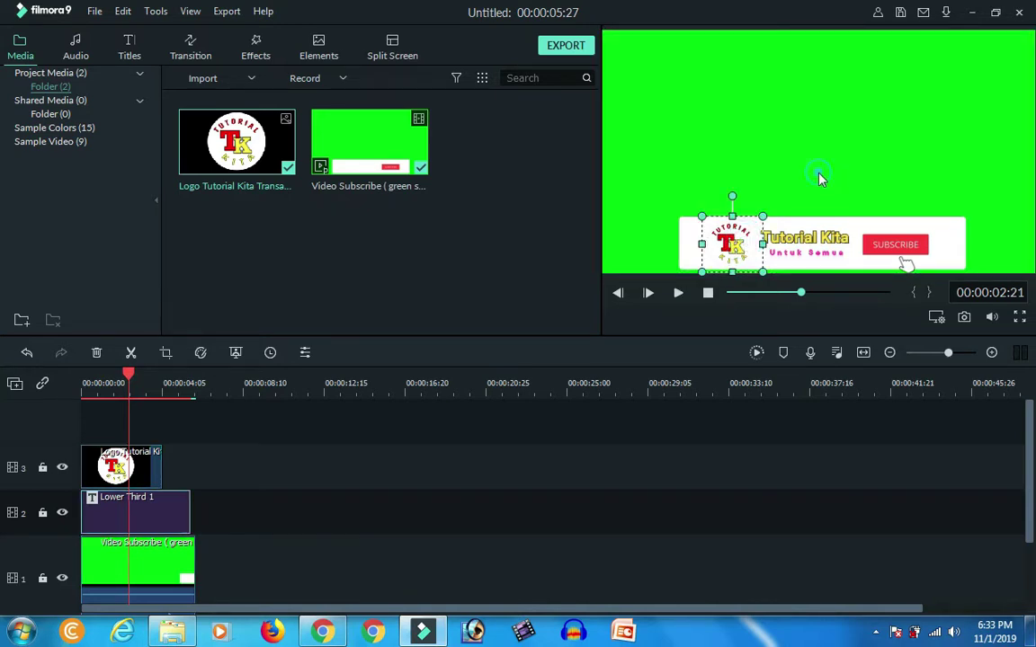
{"action": "left_click", "coordinate": [898, 168]}
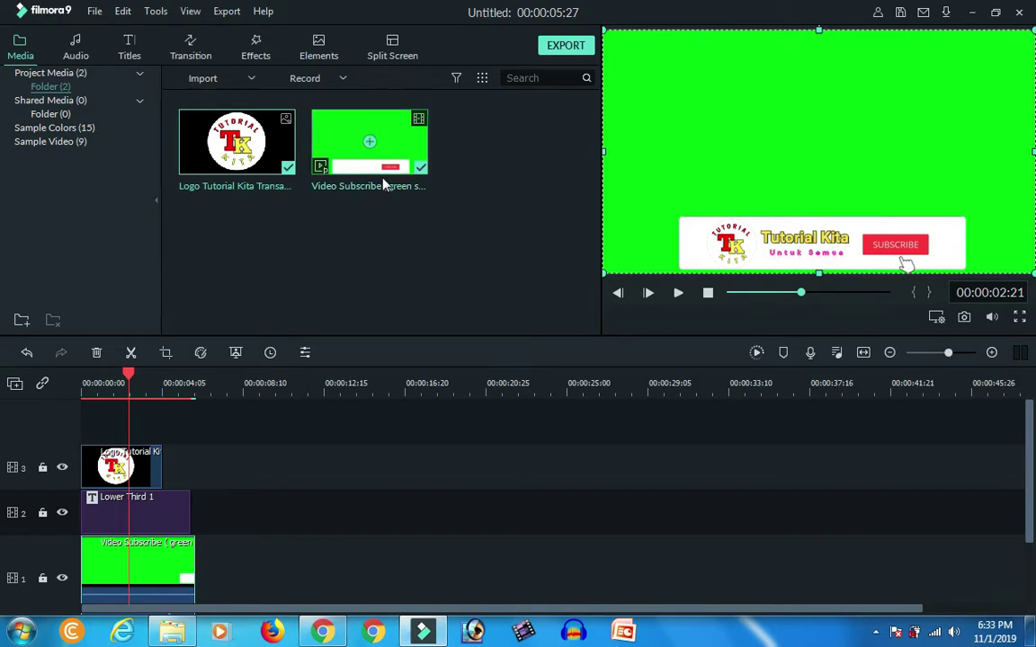
Examine the available effects and transitions, and the logo clip's image, color and motion options
{"action": "left_click", "coordinate": [257, 48]}
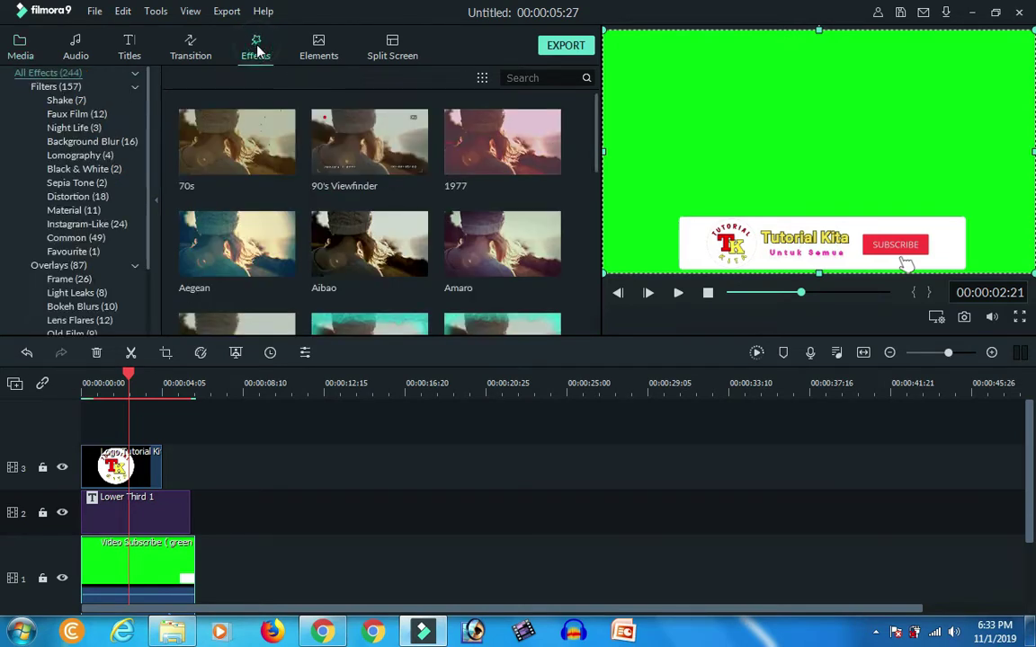
{"action": "left_click", "coordinate": [179, 48]}
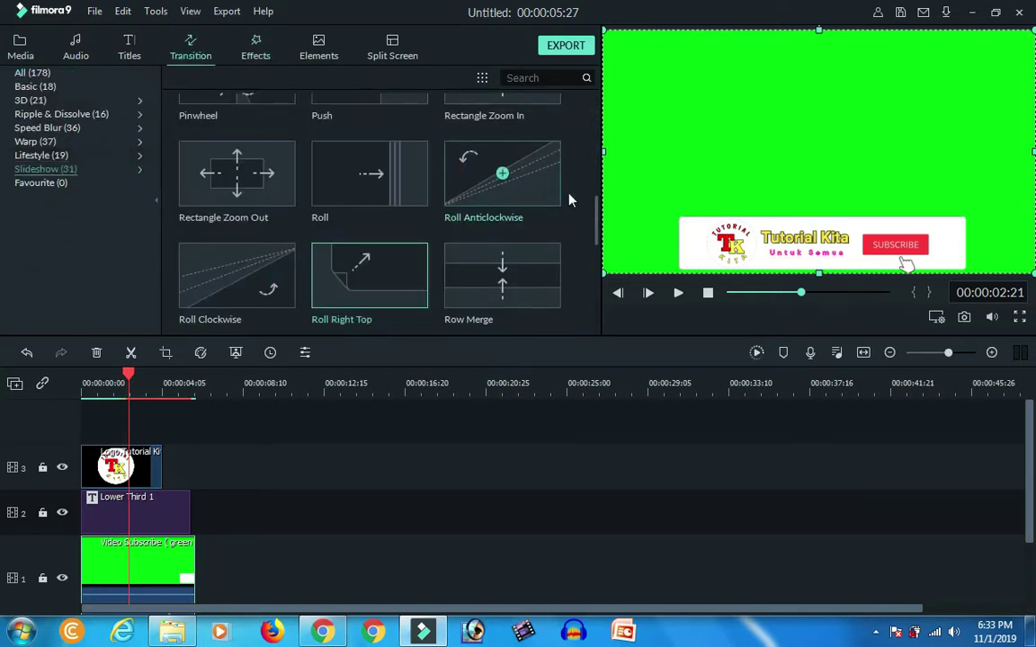
{"action": "double_click", "coordinate": [115, 467]}
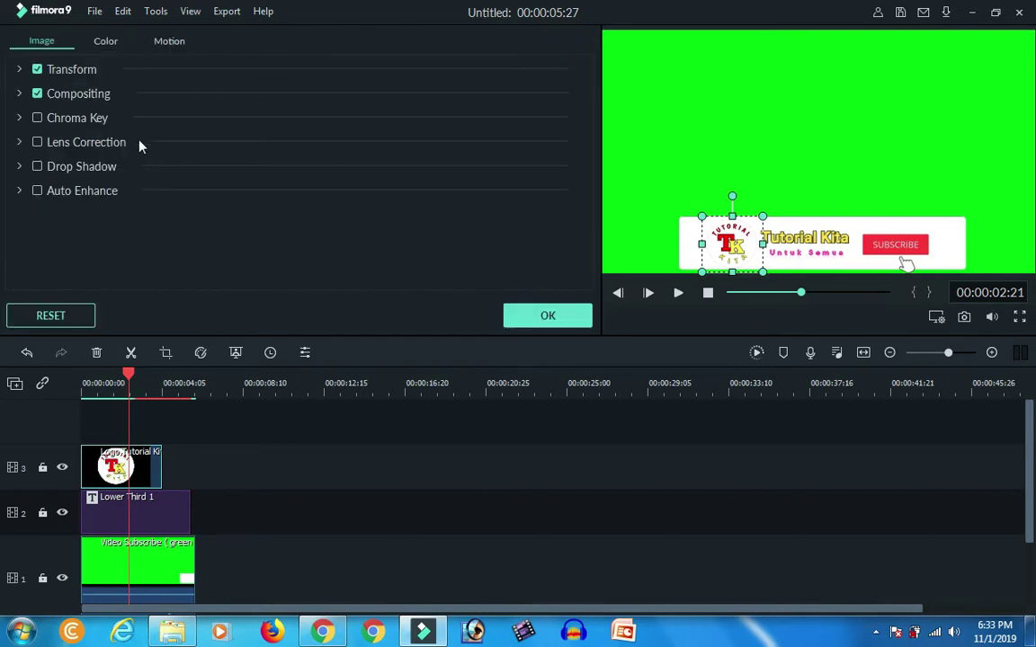
{"action": "left_click", "coordinate": [165, 47]}
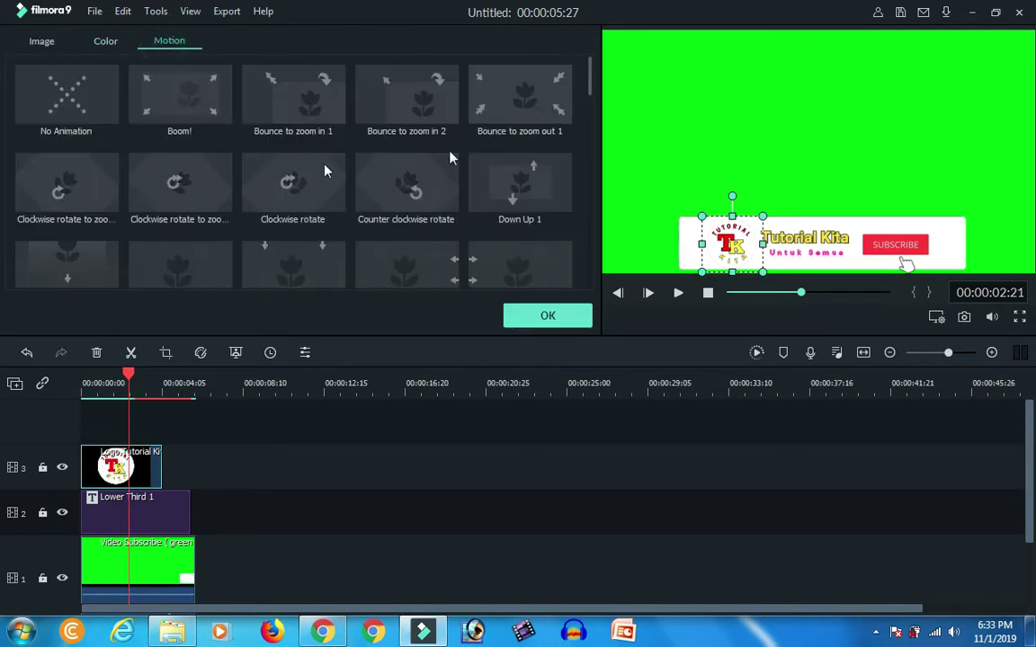
{"action": "left_click_drag", "start_coordinate": [590, 88], "coordinate": [522, 64]}
{"action": "left_click", "coordinate": [102, 45]}
{"action": "left_click", "coordinate": [43, 41]}
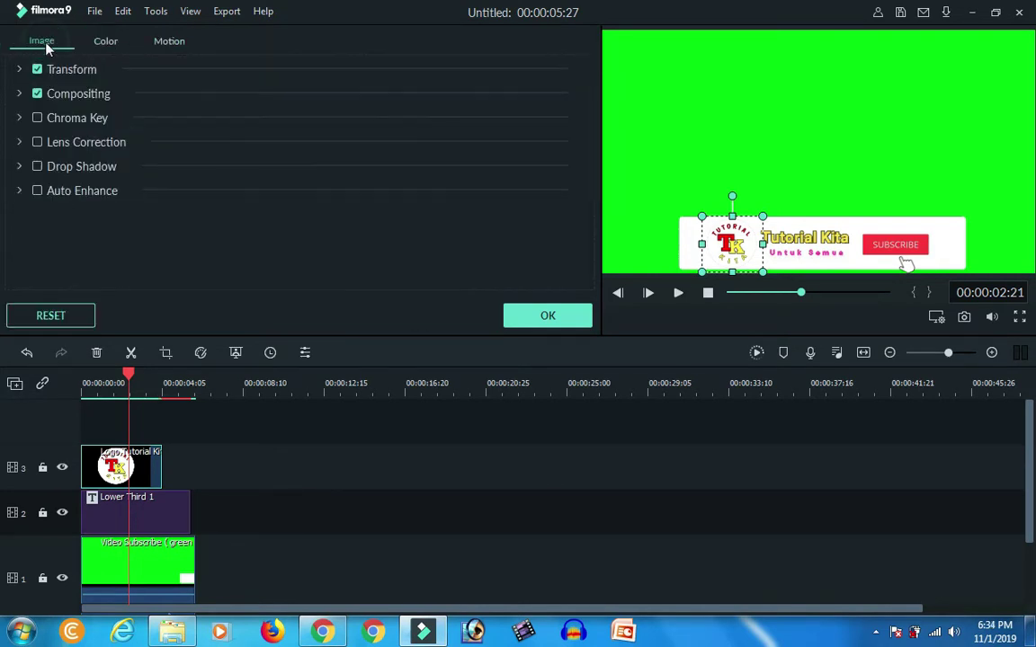
{"action": "left_click", "coordinate": [519, 320]}
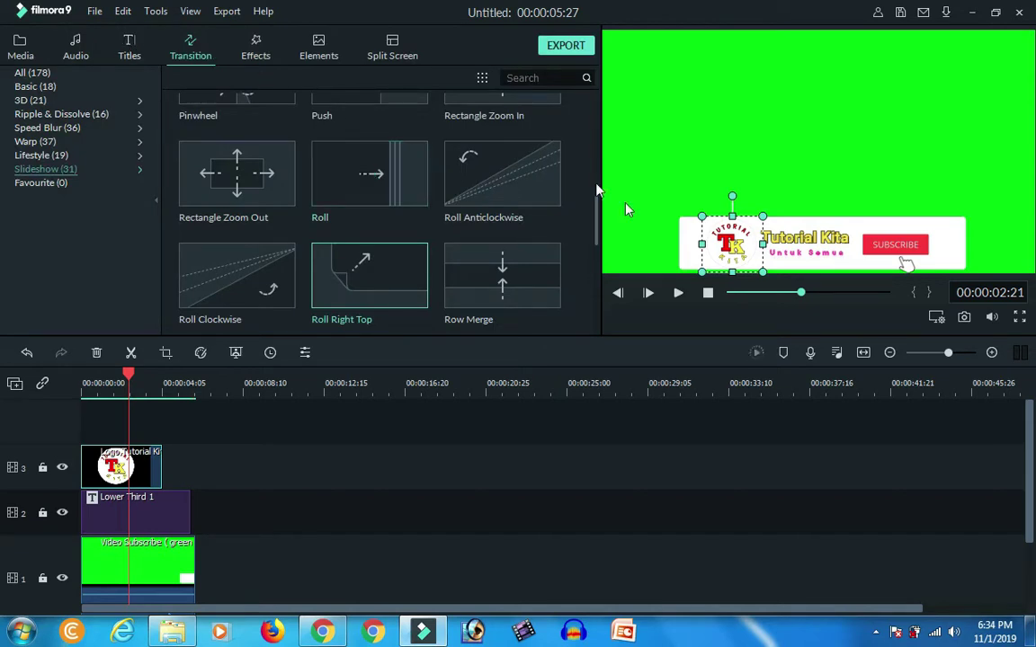
Apply the Evaporate 1 transition from the Ripple & Dissolve category to the start of the logo clip
{"action": "left_click_drag", "start_coordinate": [596, 244], "coordinate": [618, 143]}
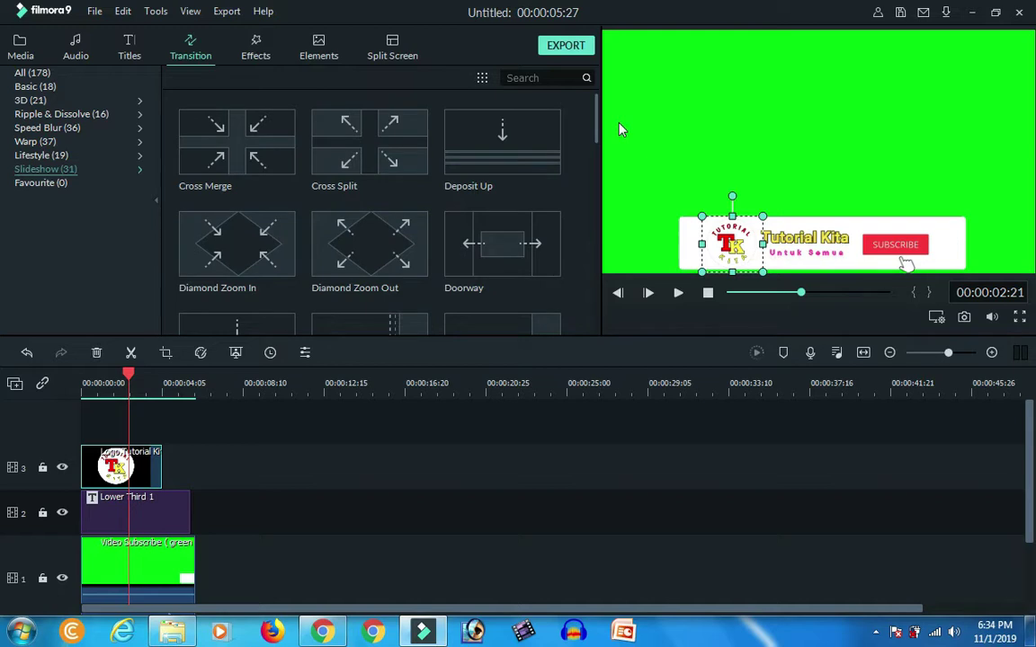
{"action": "left_click", "coordinate": [23, 155]}
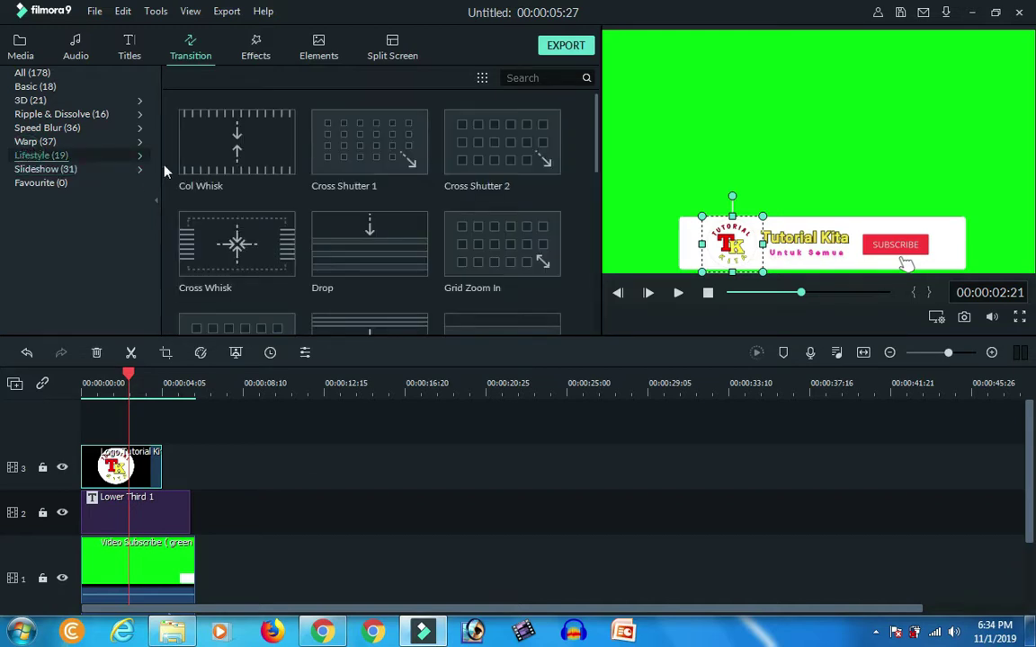
{"action": "left_click", "coordinate": [239, 154]}
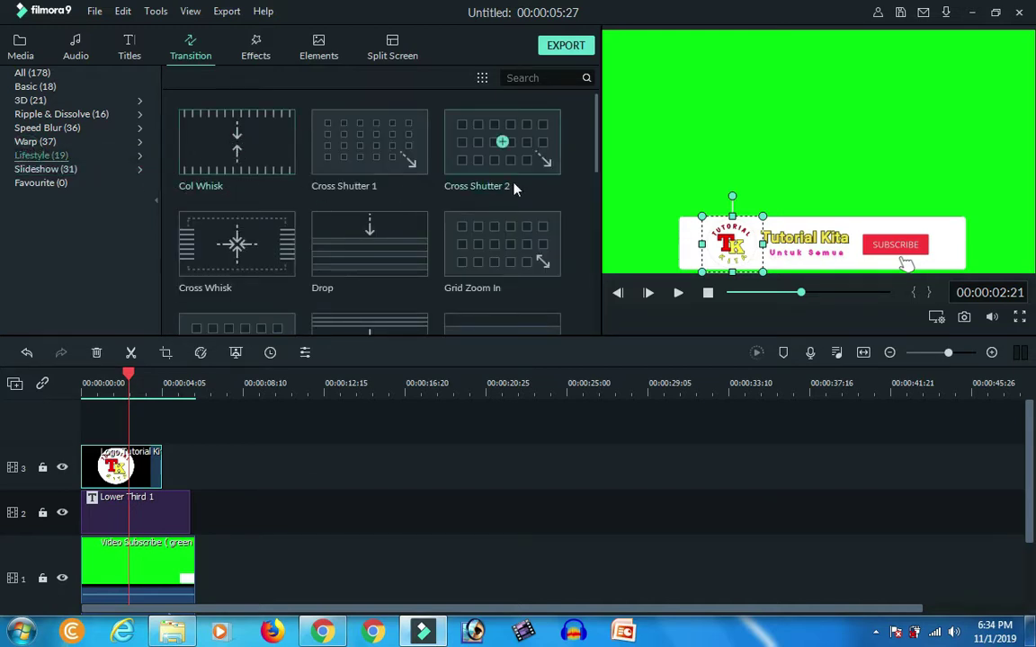
{"action": "left_click_drag", "start_coordinate": [596, 157], "coordinate": [596, 300]}
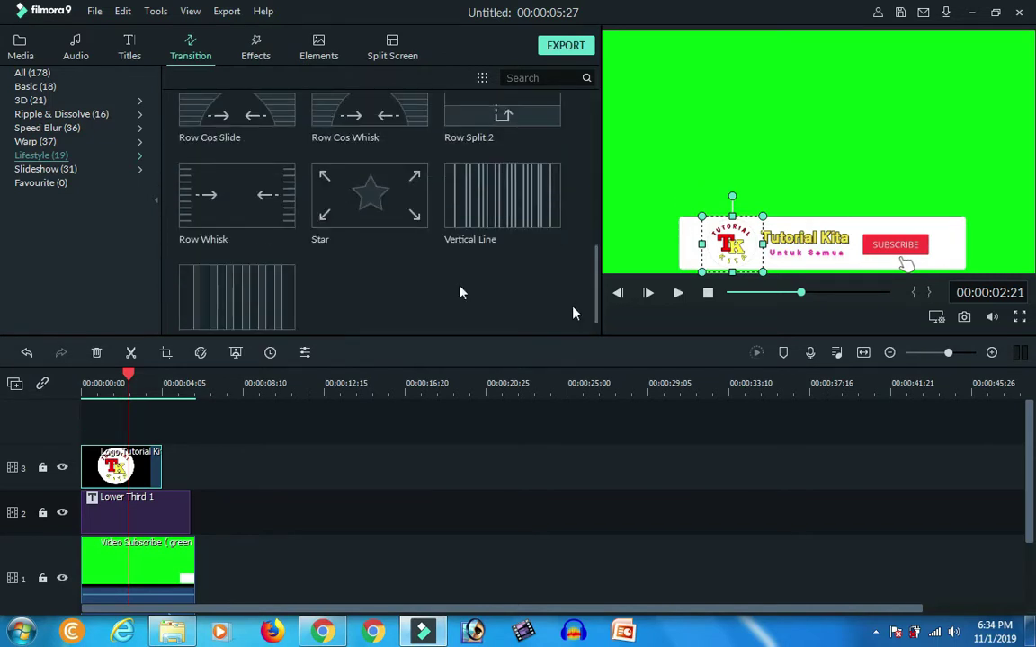
{"action": "left_click", "coordinate": [63, 115]}
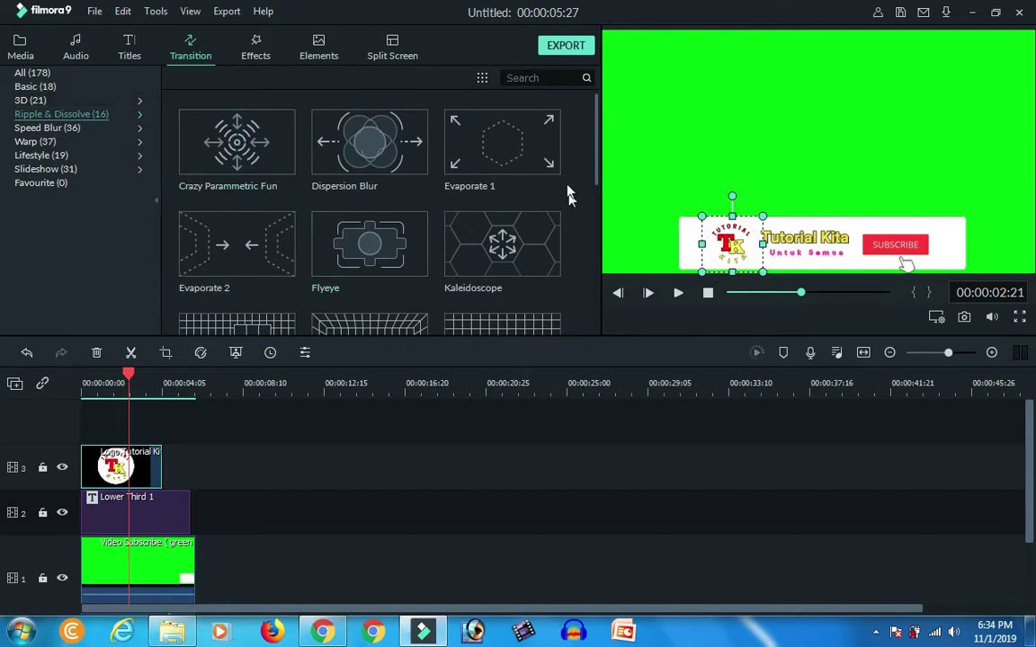
{"action": "left_click_drag", "start_coordinate": [475, 138], "coordinate": [107, 463]}
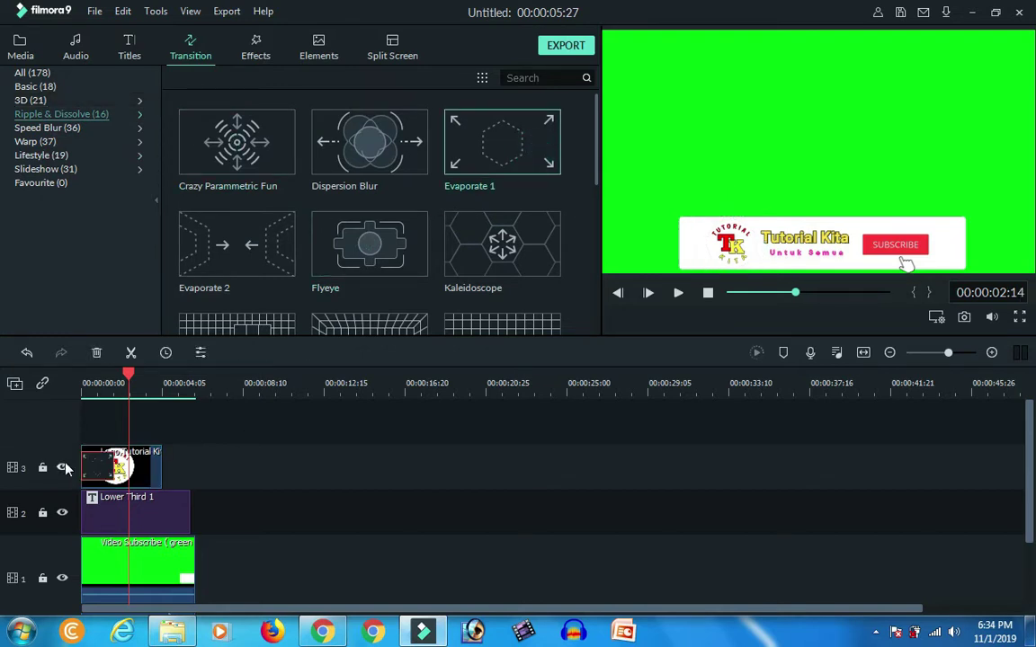
Play the timeline from the beginning to check the logo's transition
{"action": "left_click_drag", "start_coordinate": [127, 376], "coordinate": [82, 376]}
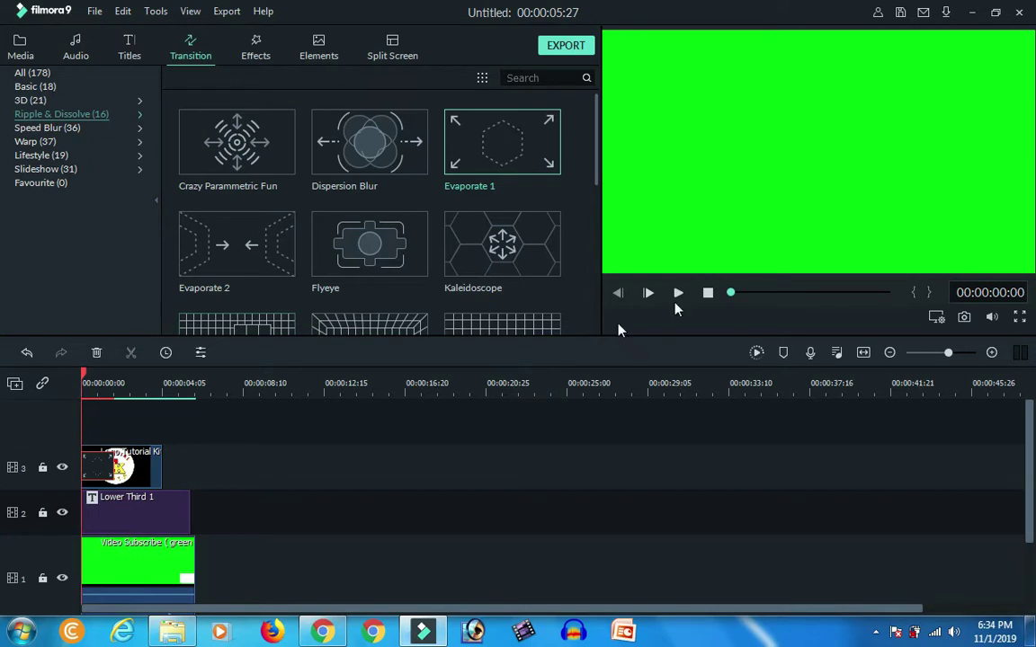
{"action": "left_click", "coordinate": [678, 294]}
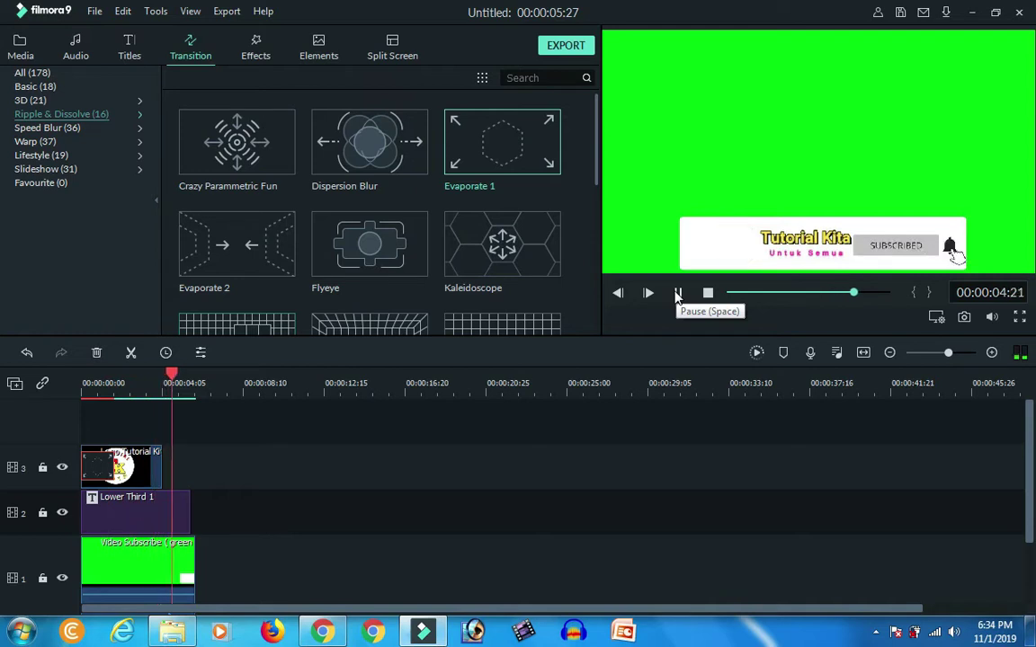
{"action": "left_click", "coordinate": [678, 294]}
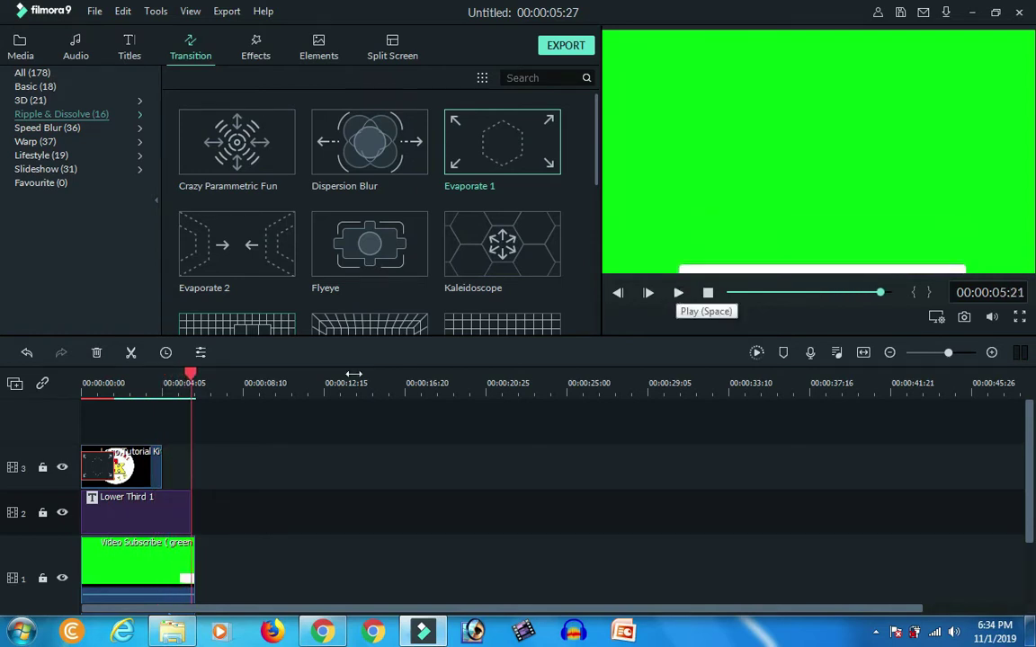
Extend the logo clip to end together with the Lower Third 1 title, play the result from the start and return to the project media
{"action": "left_click_drag", "start_coordinate": [162, 467], "coordinate": [190, 468]}
{"action": "key", "text": "Home"}
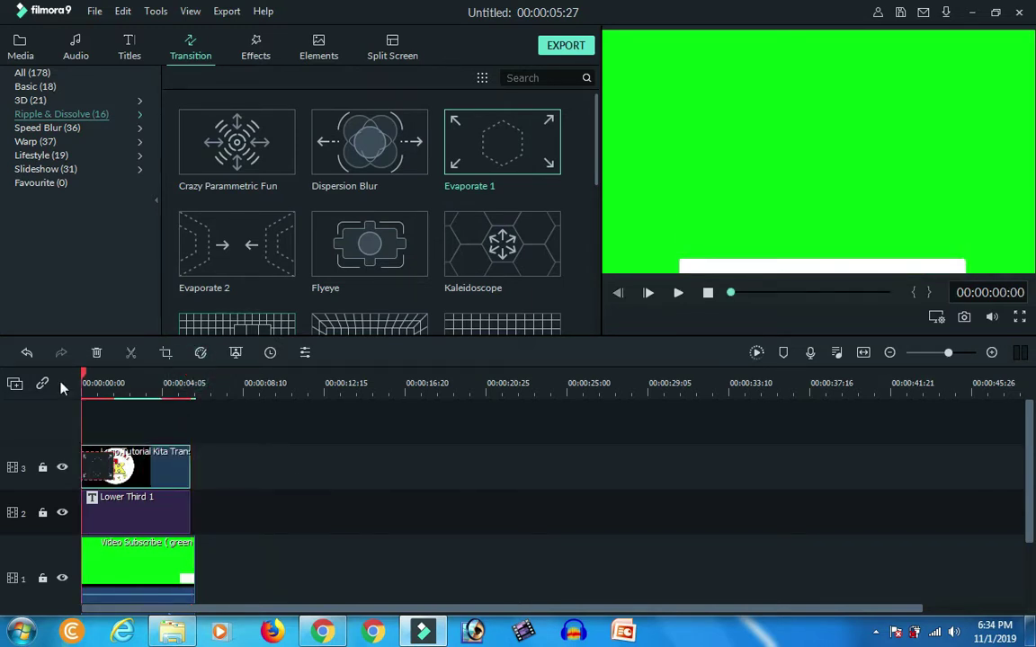
{"action": "left_click", "coordinate": [678, 293]}
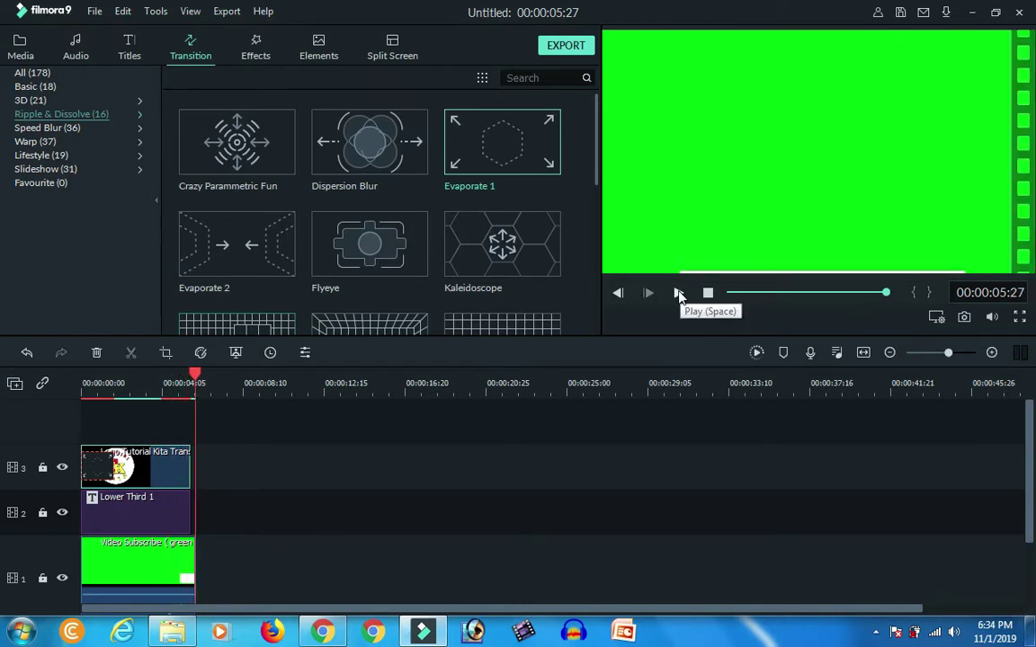
{"action": "left_click", "coordinate": [19, 49]}
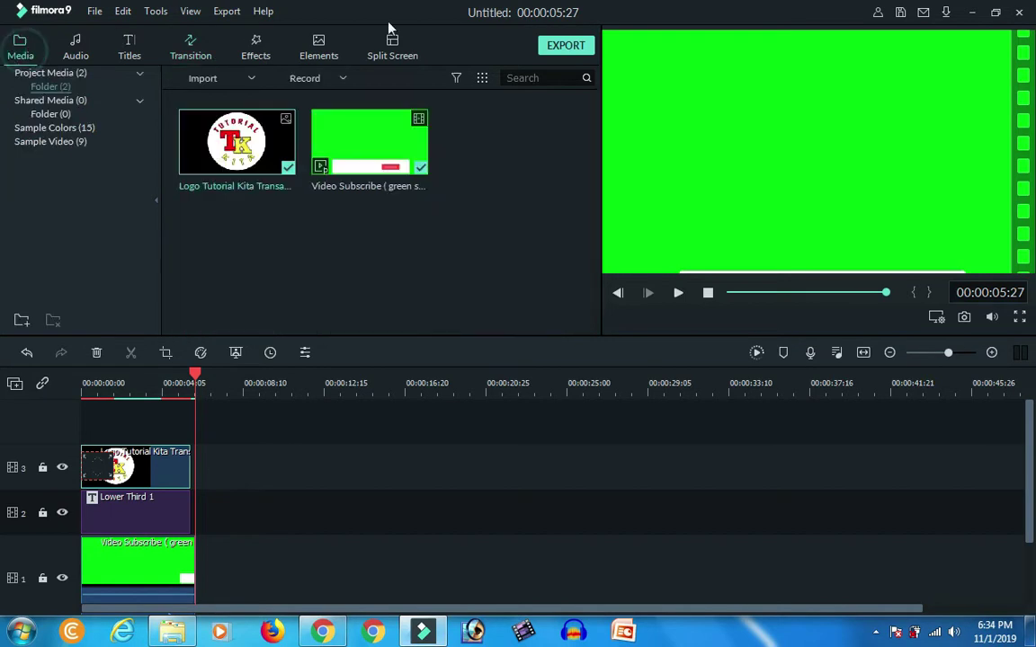
Export the project to the computer as an MP4 video named Tombol Subscribe, and close the export windows once rendering is complete
{"action": "left_click", "coordinate": [566, 46]}
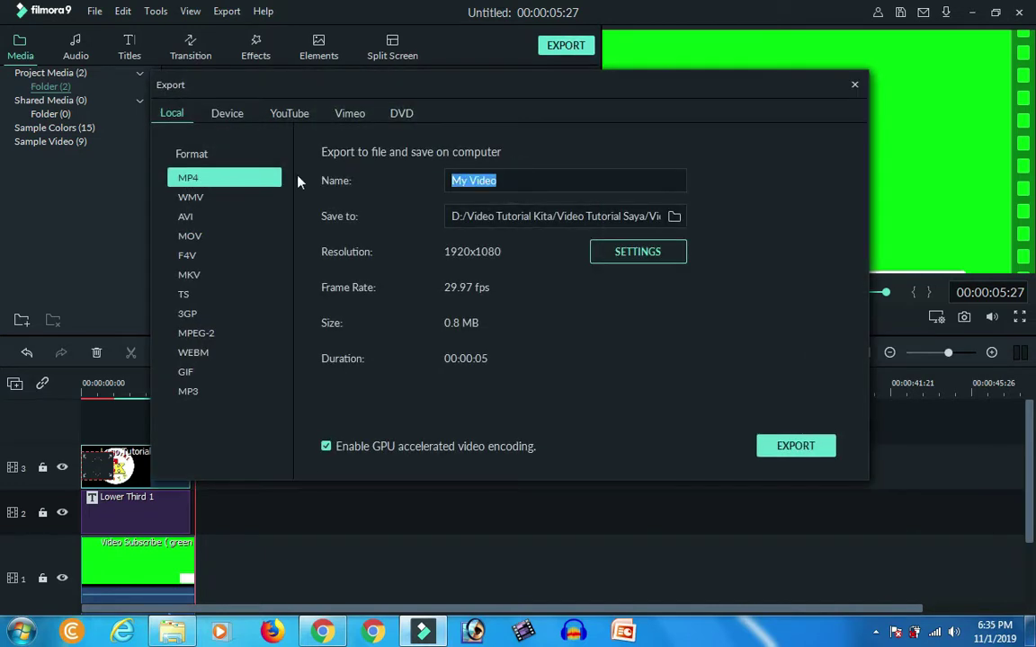
{"action": "type", "text": "Tombol Subscrive"}
{"action": "key", "text": "BackSpace"}
{"action": "key", "text": "BackSpace"}
{"action": "key", "text": "BackSpace"}
{"action": "type", "text": "ibe"}
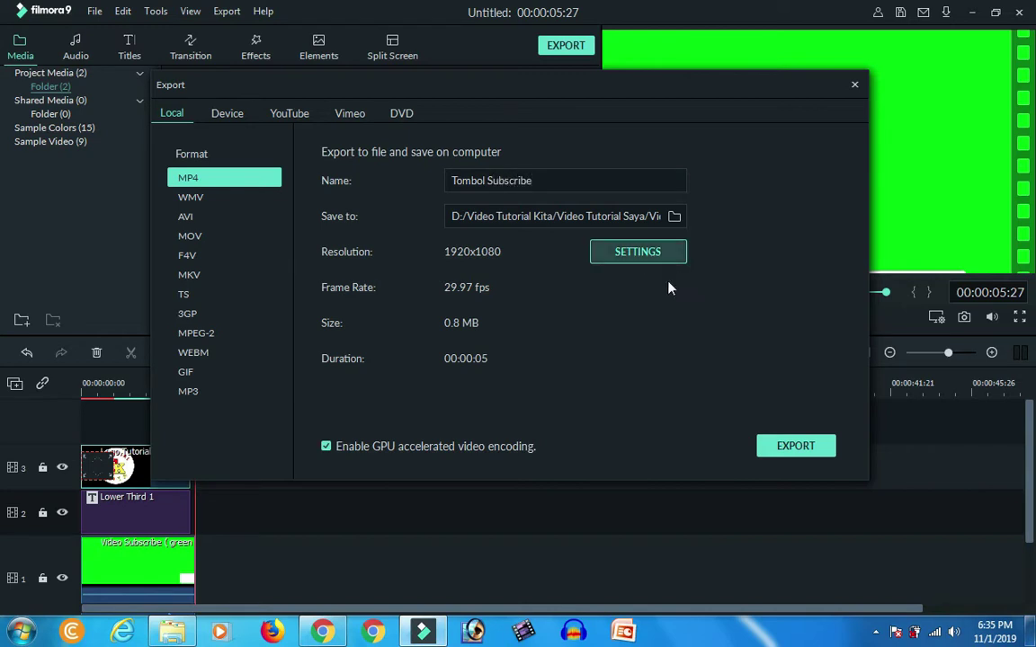
{"action": "left_click", "coordinate": [798, 445]}
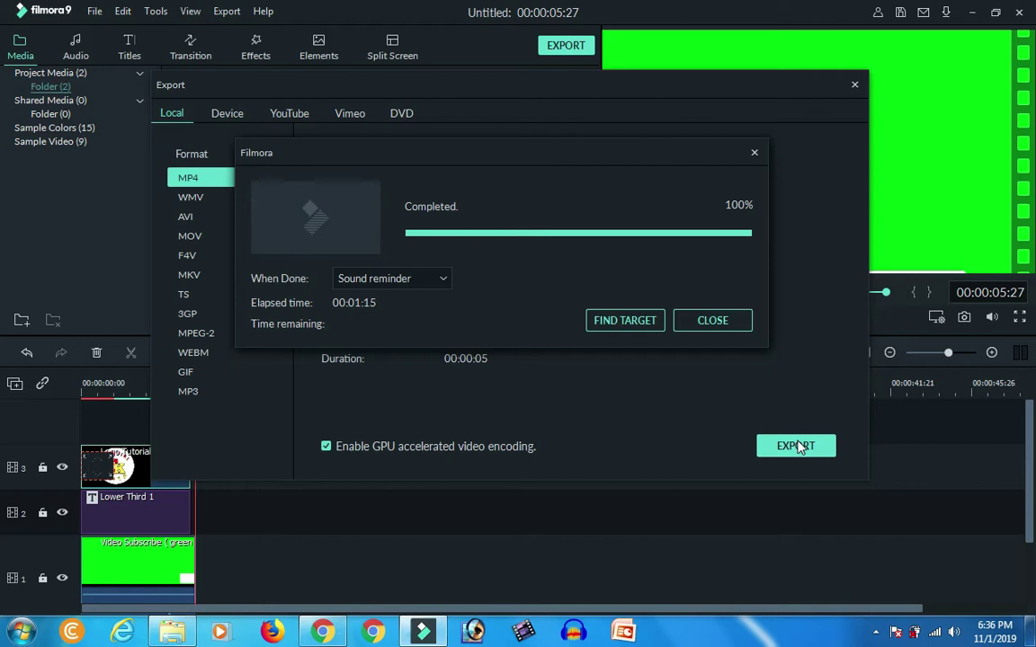
{"action": "left_click", "coordinate": [712, 321]}
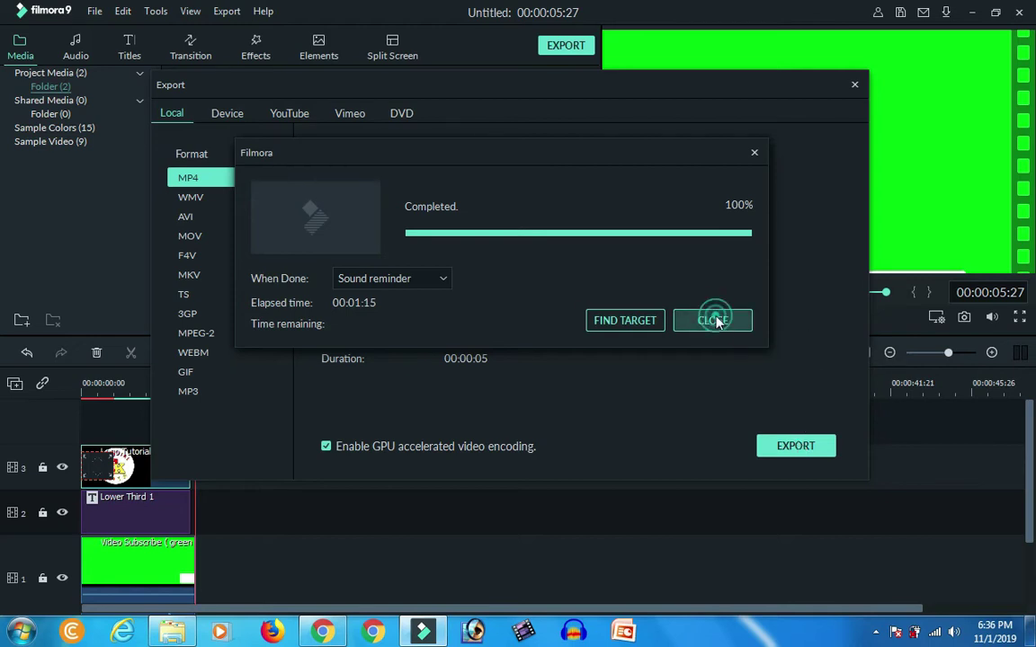
{"action": "left_click", "coordinate": [854, 84]}
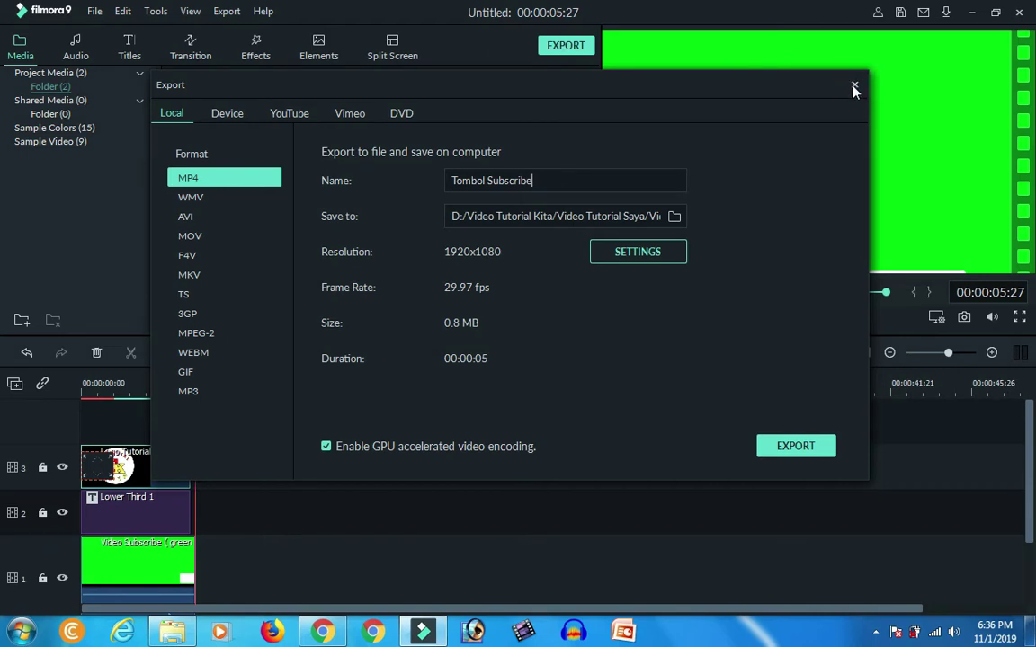
Switch to Windows Explorer and select the exported Tombol Subscribe video in the belum uploade folder inside the nested Video Tutorial Saya folders
{"action": "left_click", "coordinate": [170, 637]}
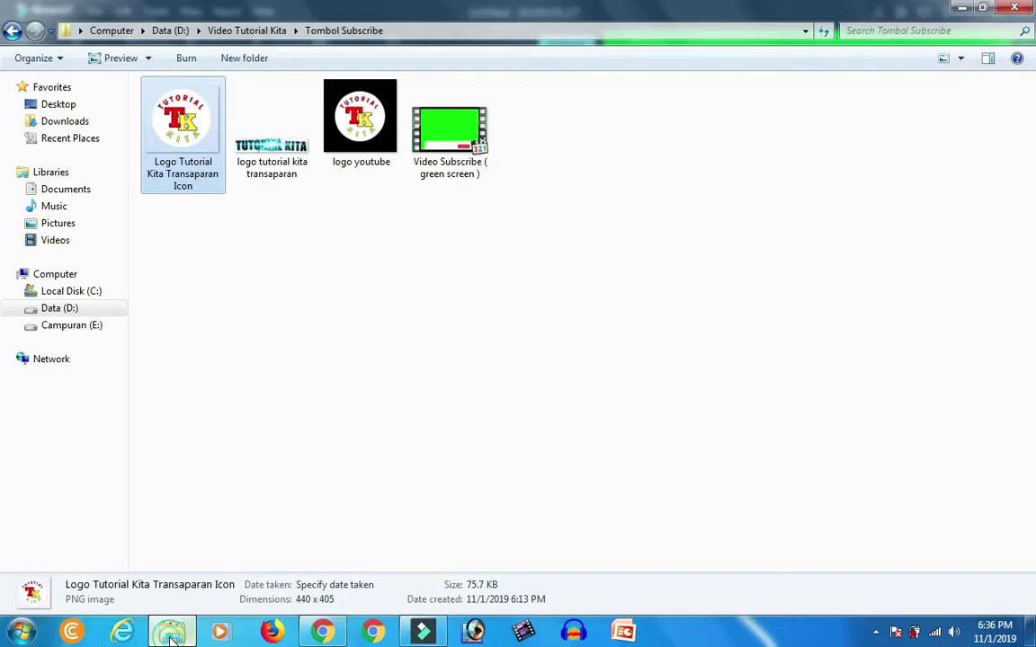
{"action": "left_click", "coordinate": [12, 32]}
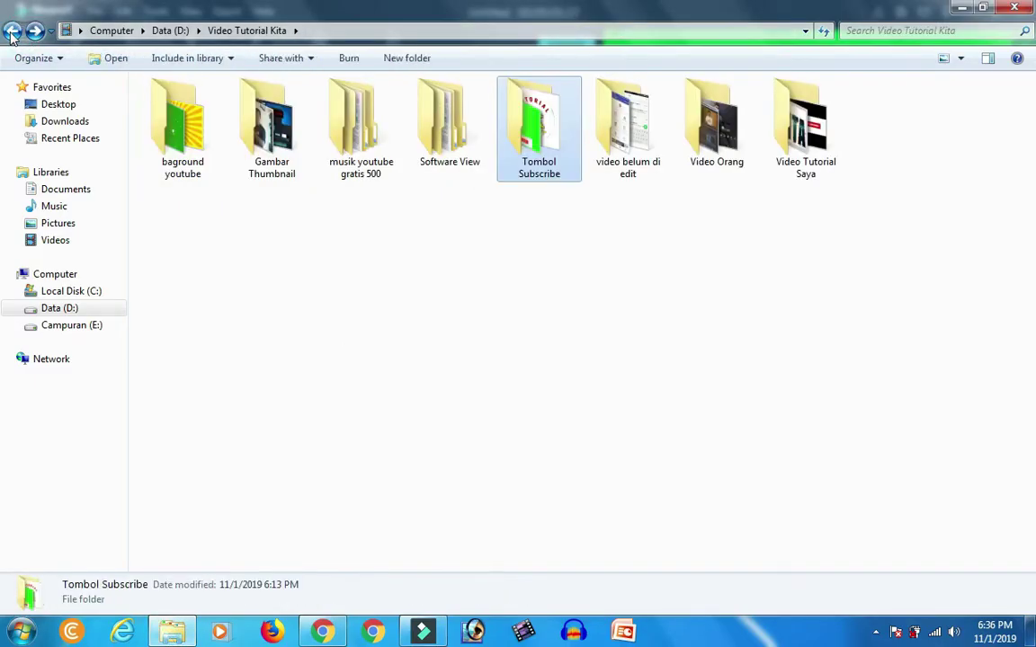
{"action": "double_click", "coordinate": [808, 144]}
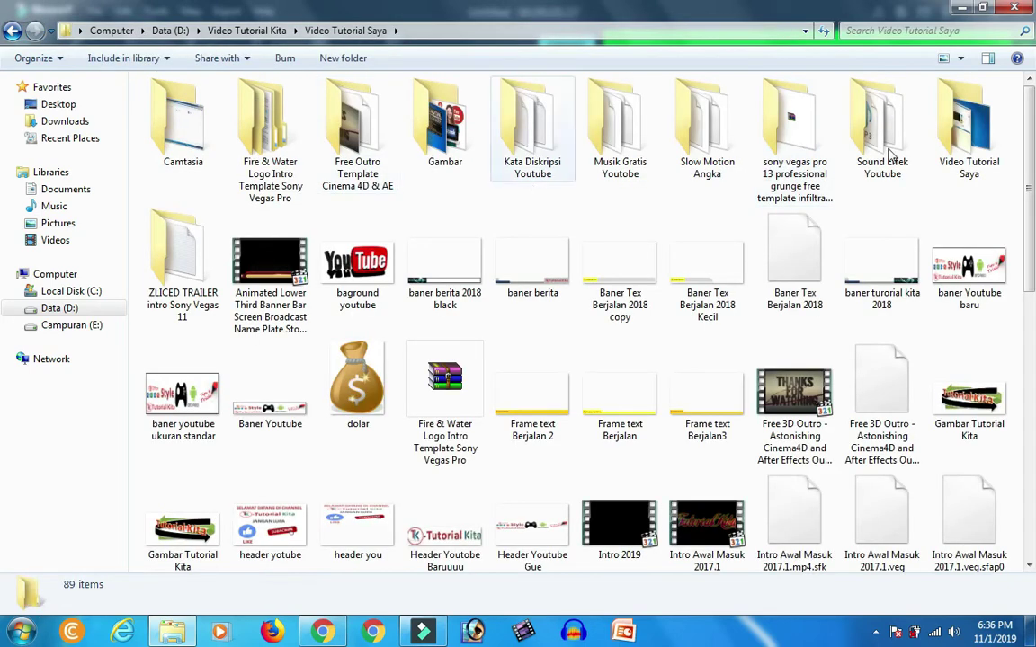
{"action": "double_click", "coordinate": [955, 142]}
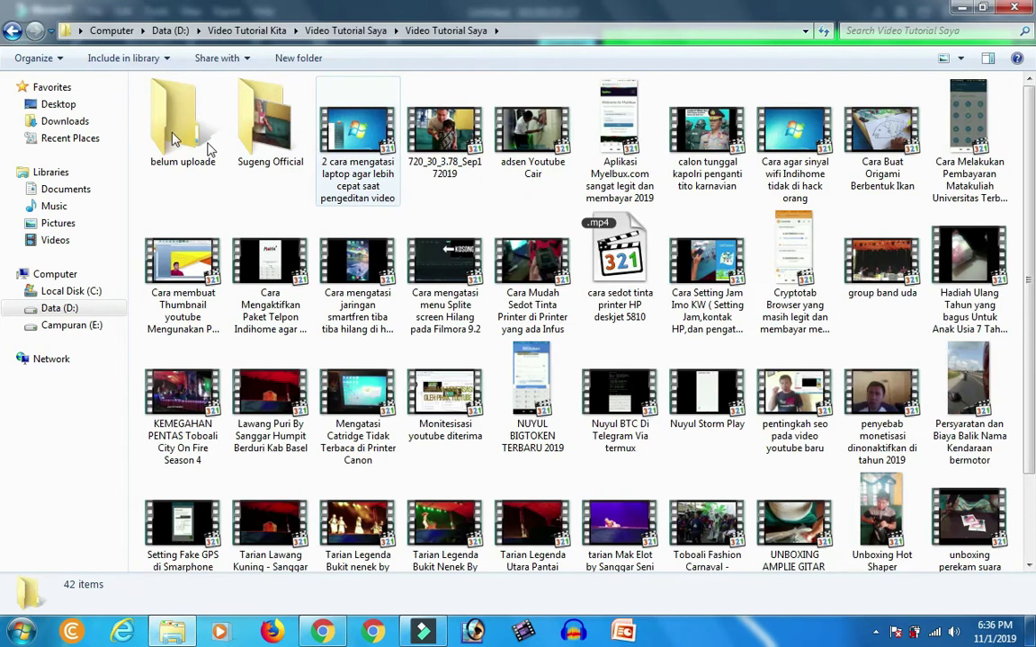
{"action": "double_click", "coordinate": [175, 138]}
{"action": "left_click", "coordinate": [196, 117]}
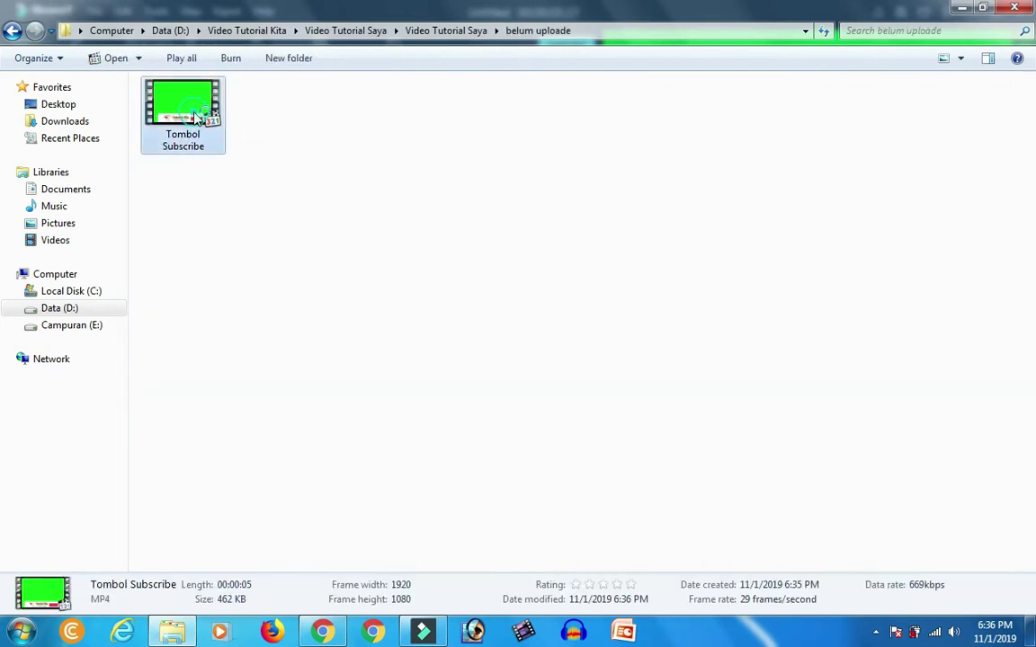